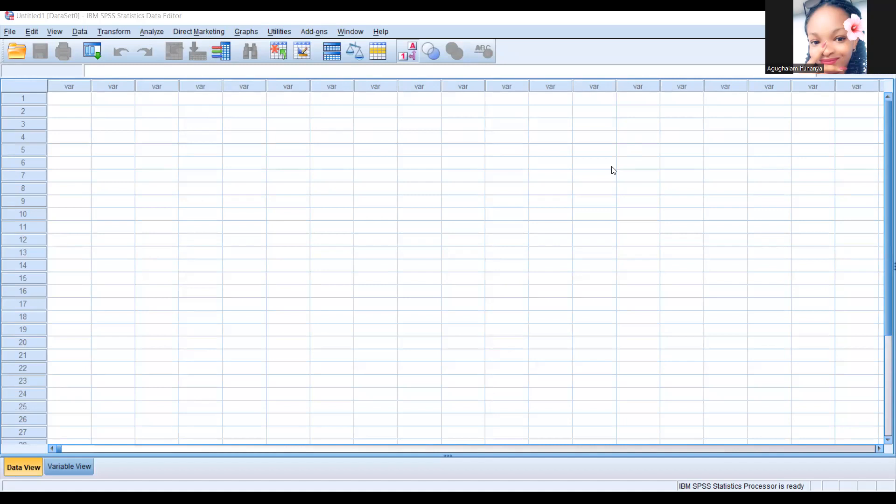
# - Open the recently used .sav data sheet for tutorials from the Work files folder
pyautogui.click(10, 33)
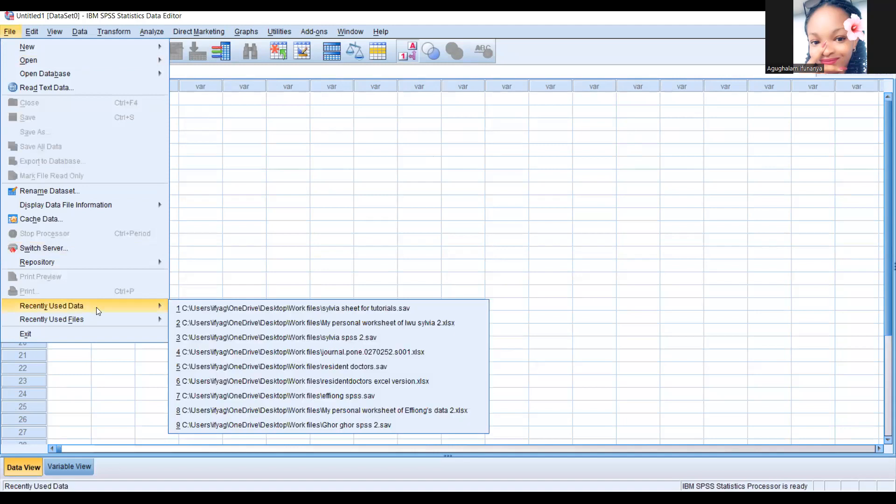
pyautogui.moveTo(148, 310)
pyautogui.click(202, 310)
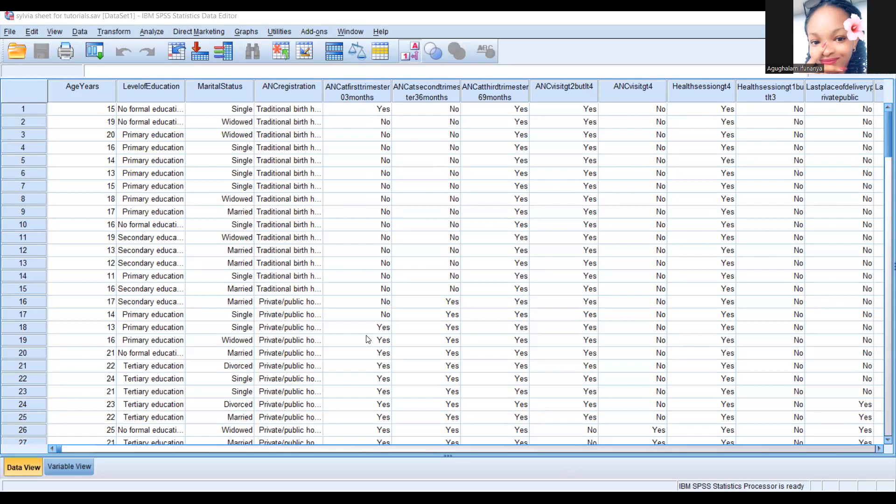
# - Switch to the Word report, dismiss the activation notice, and examine Table 1 on socio-demographic parameters before returning to SPSS
pyautogui.hotkey('alt', 'Tab')
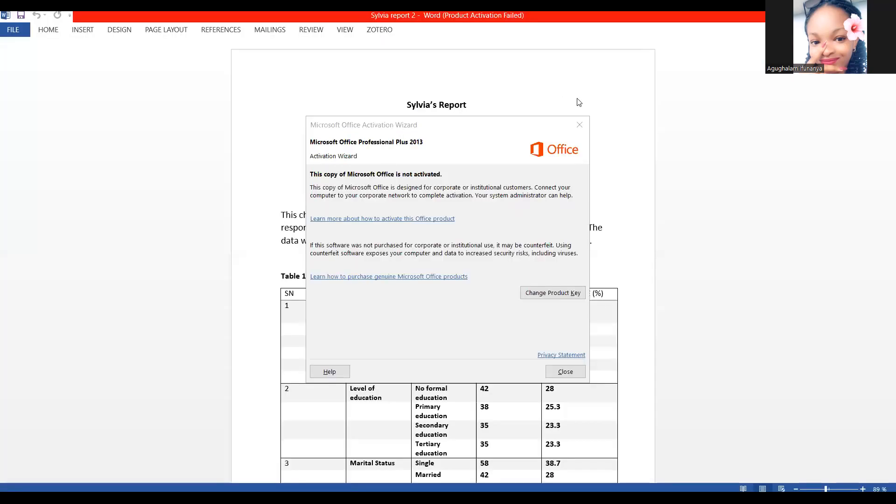
pyautogui.click(579, 124)
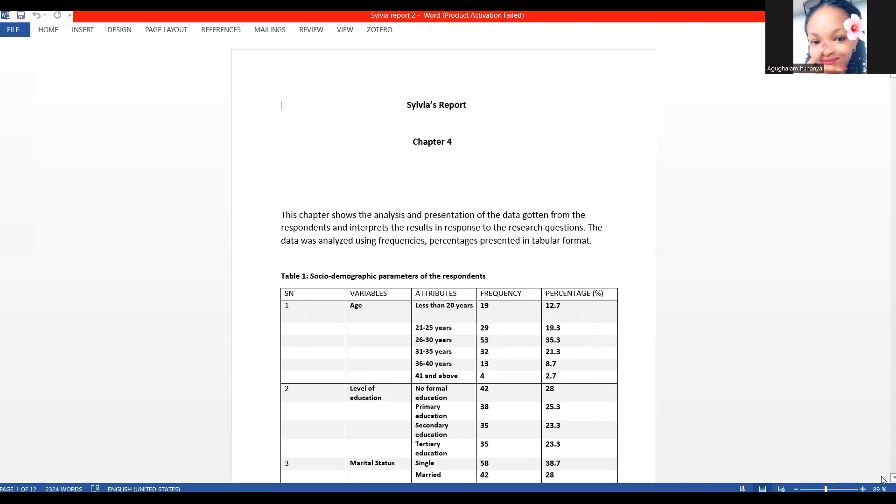
pyautogui.scroll(-3, 882, 480)
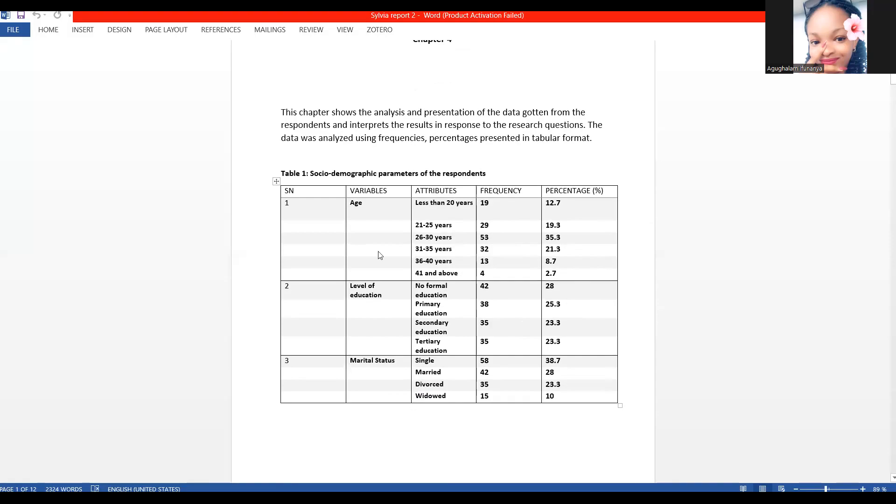
pyautogui.hotkey('alt', 'Tab')
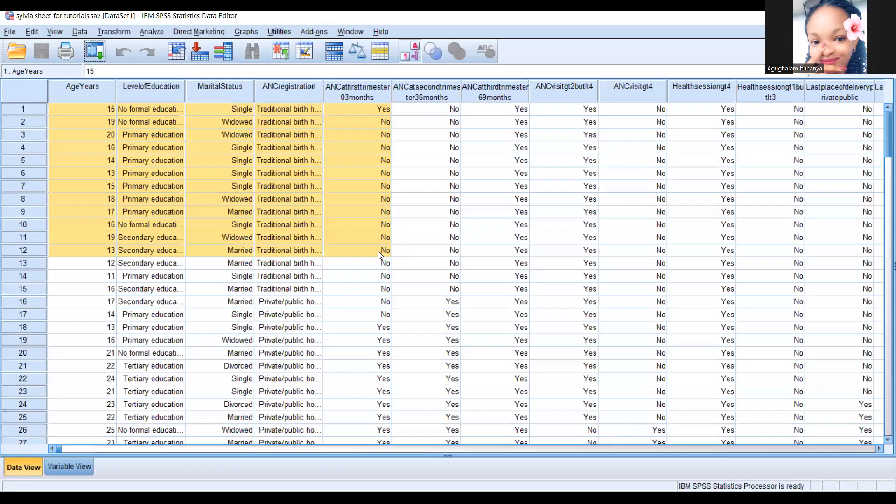
# - Set up a Frequencies analysis with Level of Education as its variable
pyautogui.click(488, 260)
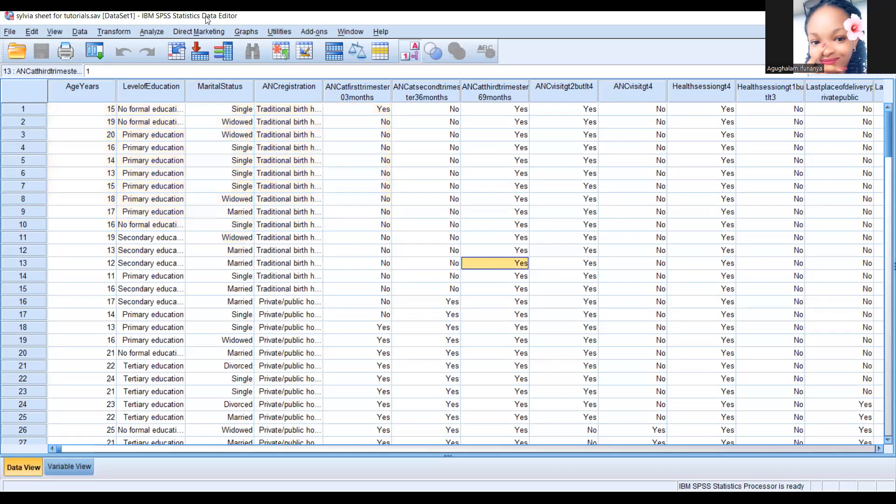
pyautogui.click(152, 31)
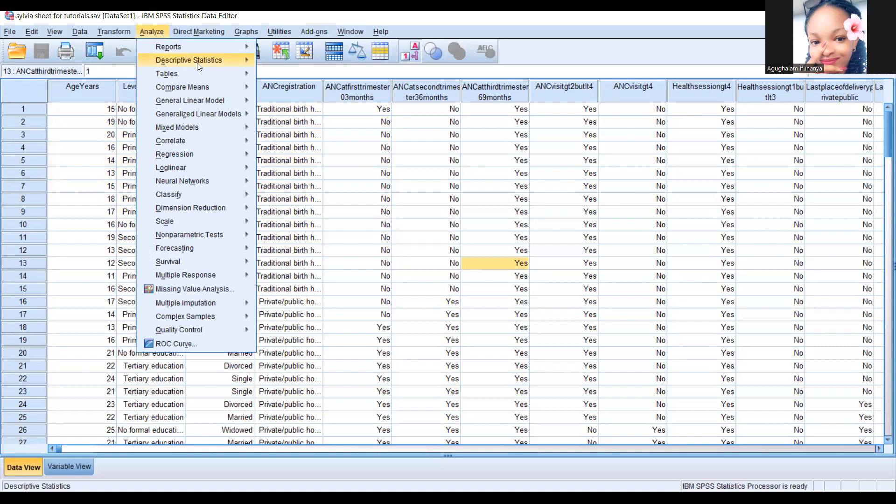
pyautogui.moveTo(215, 60)
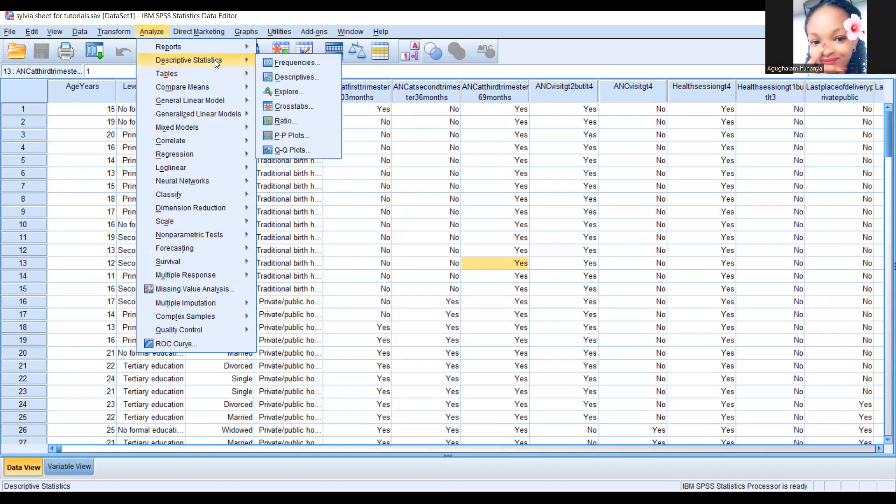
pyautogui.click(284, 62)
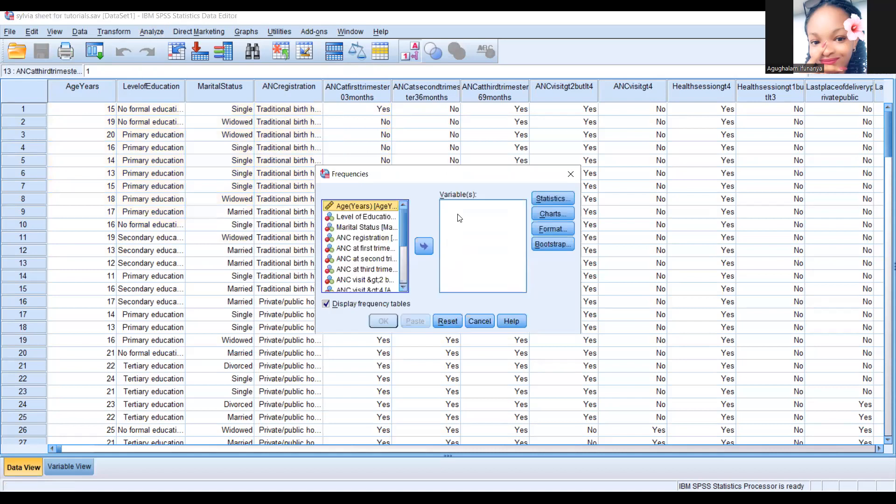
pyautogui.click(363, 217)
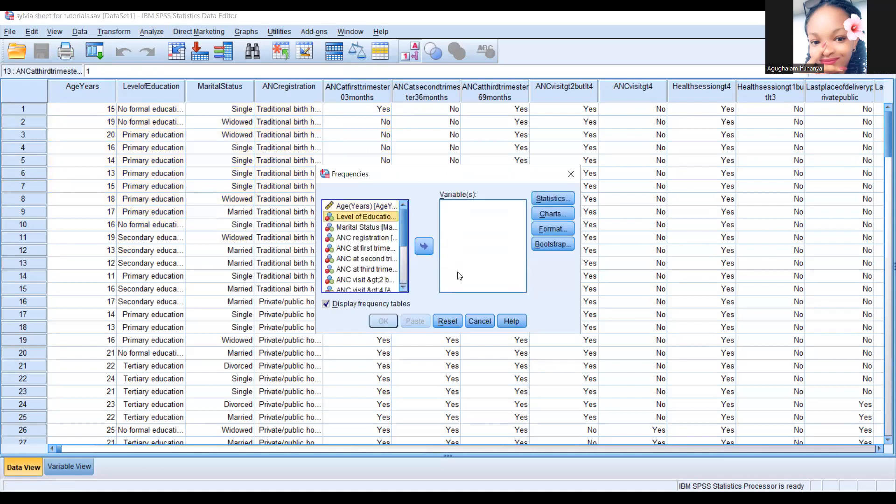
pyautogui.click(423, 247)
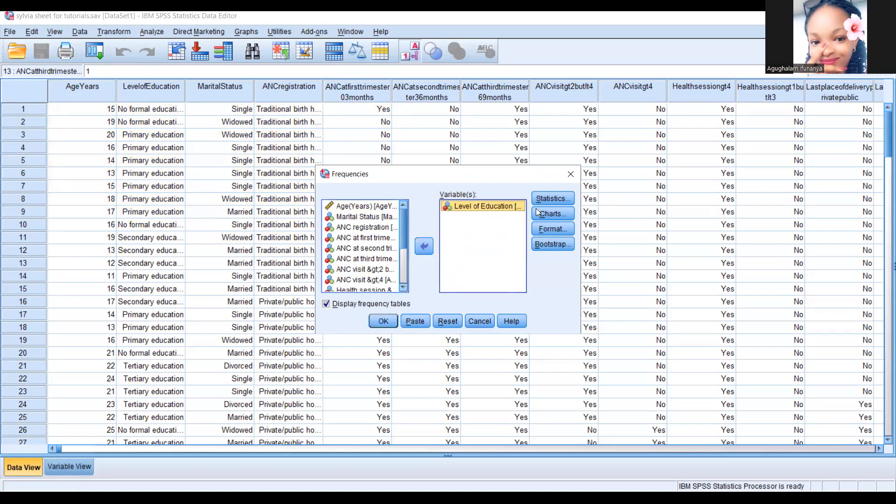
# - Run the Level of Education frequencies with frequency tables displayed and no additional statistics selected
pyautogui.click(556, 199)
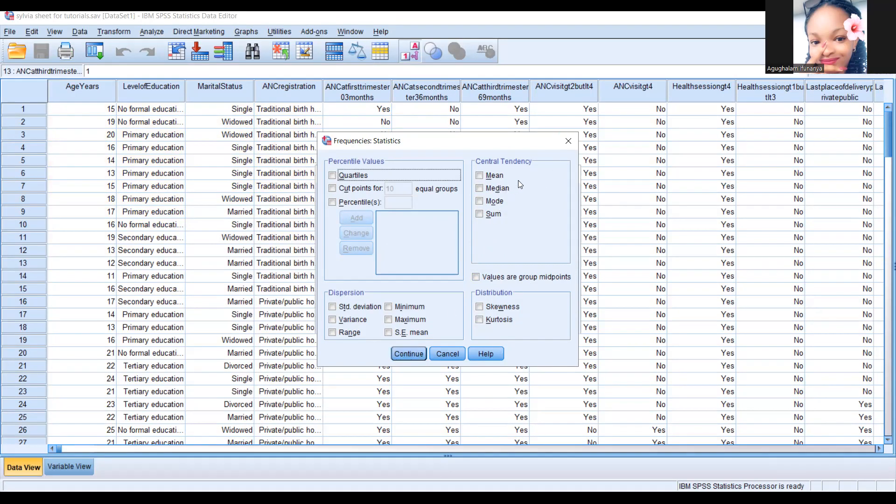
pyautogui.click(406, 353)
pyautogui.click(325, 304)
pyautogui.click(445, 274)
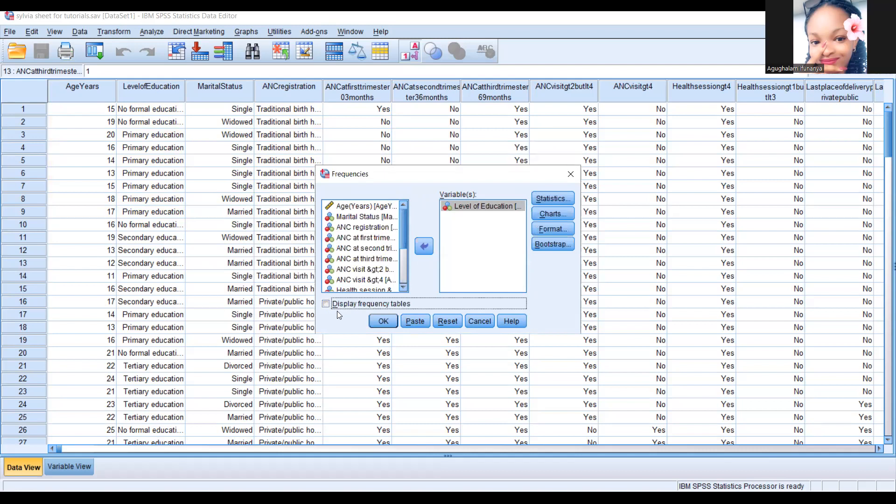
pyautogui.click(327, 304)
pyautogui.click(382, 322)
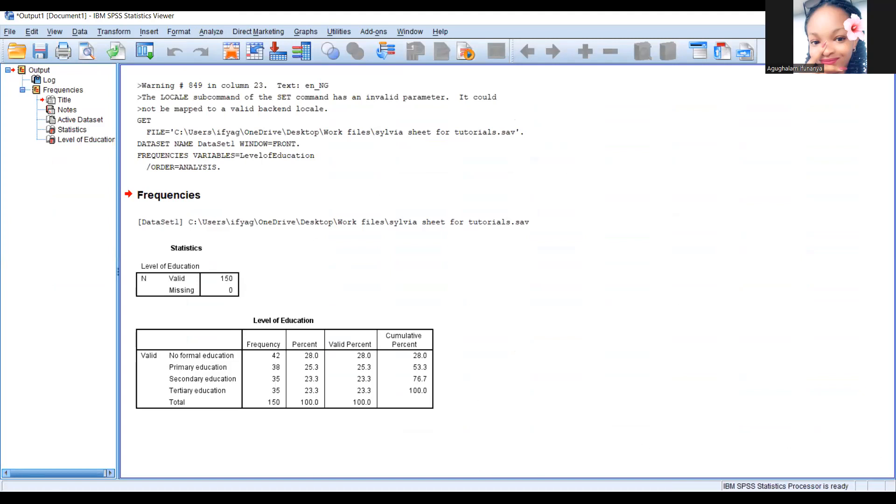
pyautogui.click(313, 366)
# - Run a new Frequencies analysis with Marital Status replacing Level of Education as the variable
pyautogui.click(209, 31)
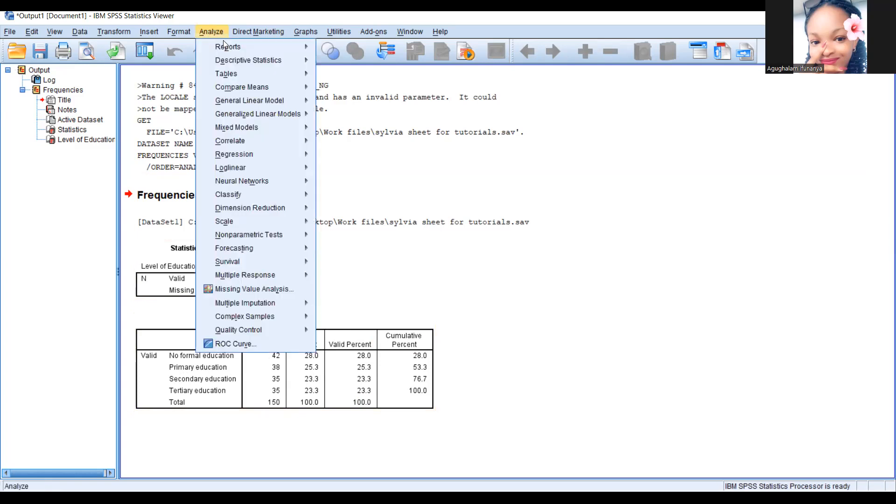
pyautogui.moveTo(253, 62)
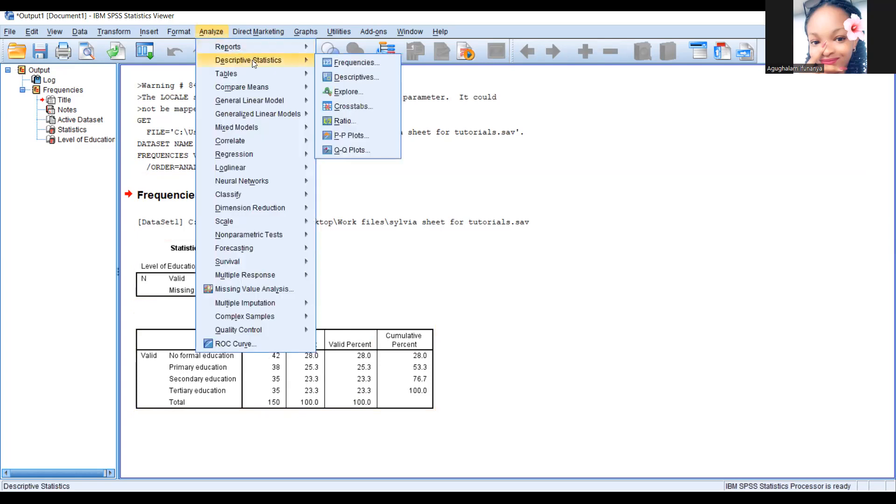
pyautogui.click(349, 62)
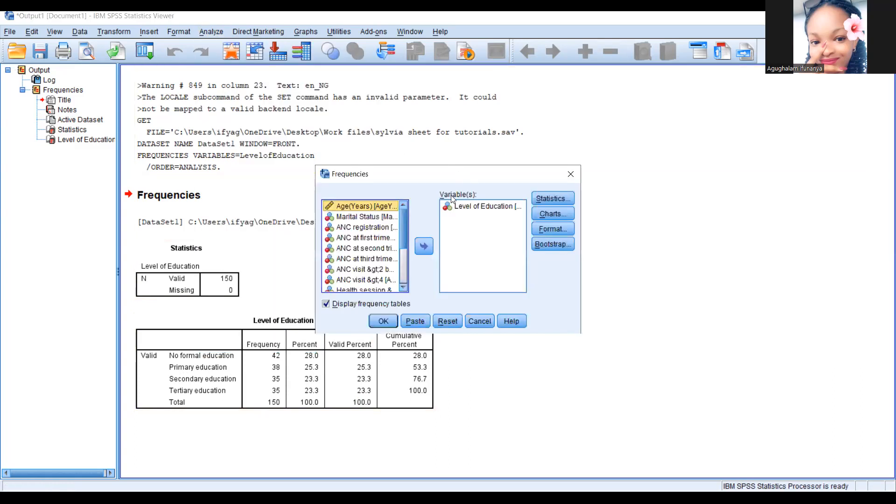
pyautogui.click(453, 209)
pyautogui.click(423, 246)
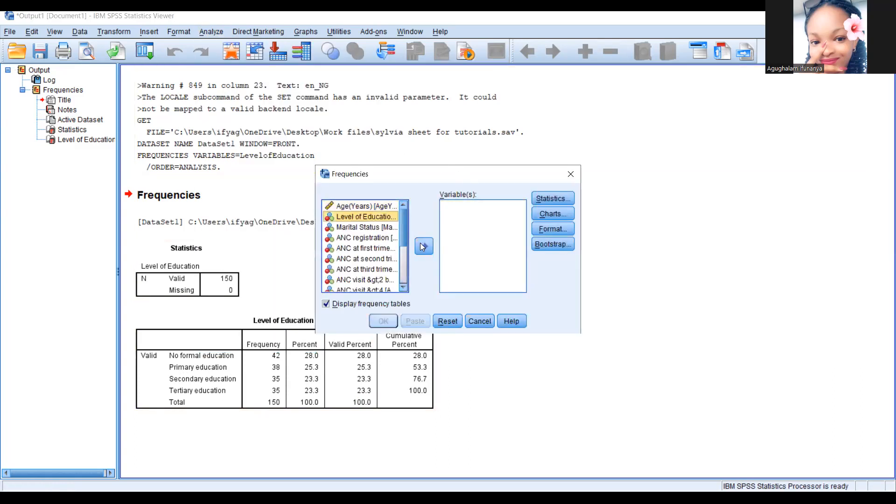
pyautogui.click(379, 226)
pyautogui.click(424, 247)
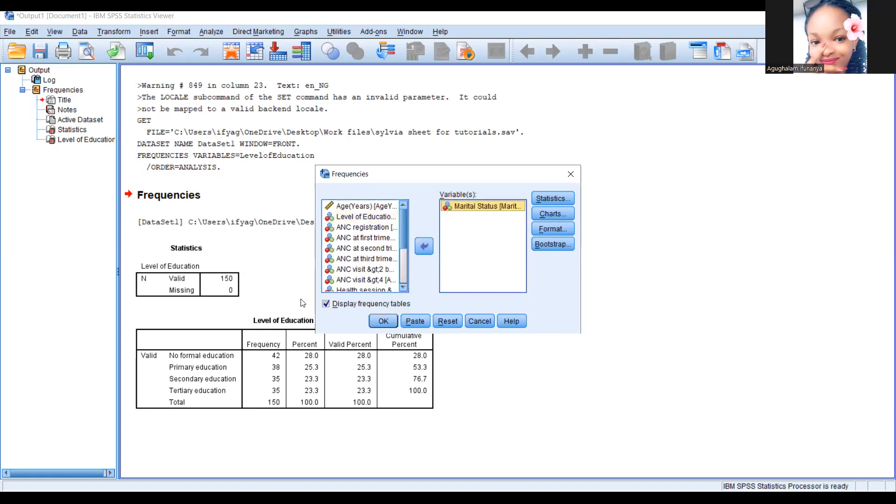
pyautogui.click(387, 322)
pyautogui.click(389, 326)
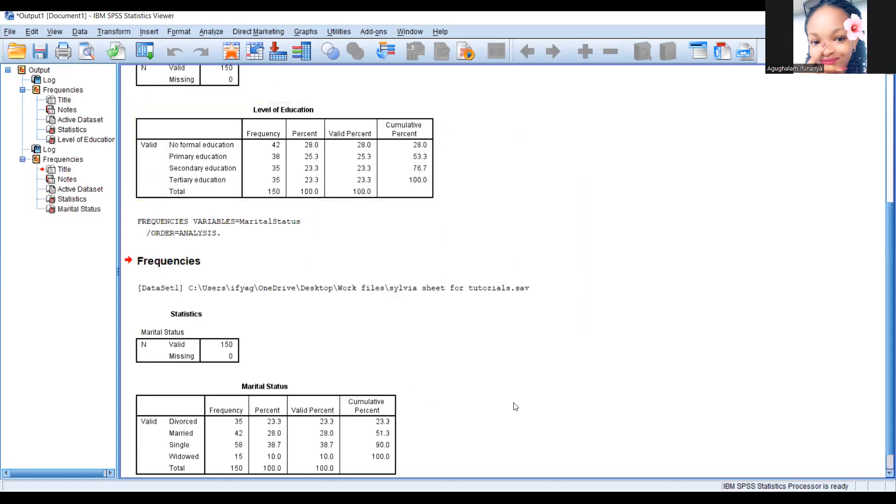
pyautogui.click(235, 332)
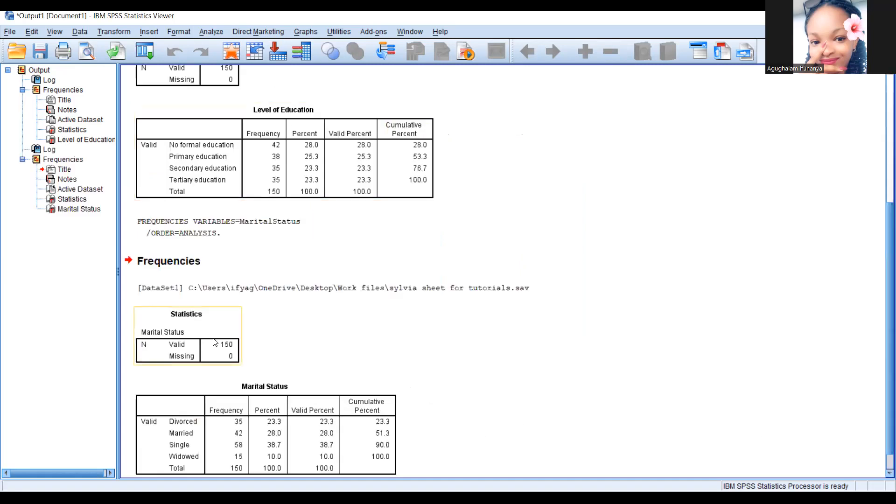
pyautogui.click(222, 422)
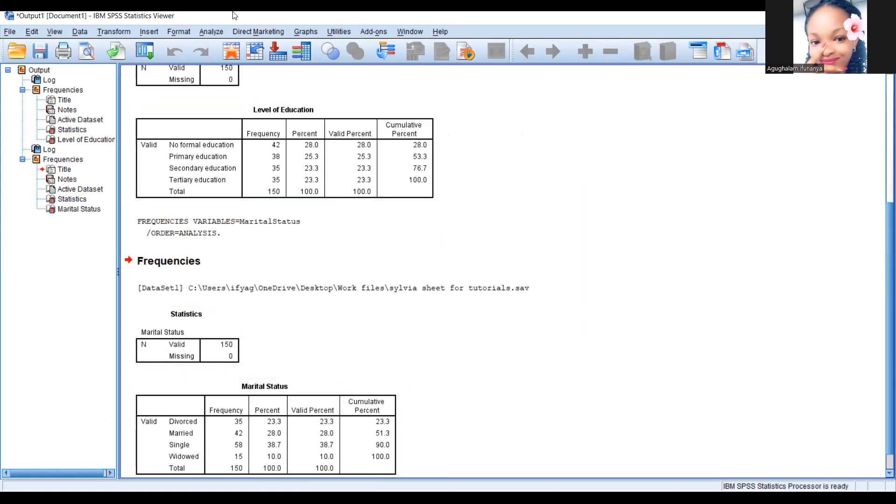
# - Run another Frequencies analysis with Age(Years) replacing Marital Status as the variable
pyautogui.click(219, 32)
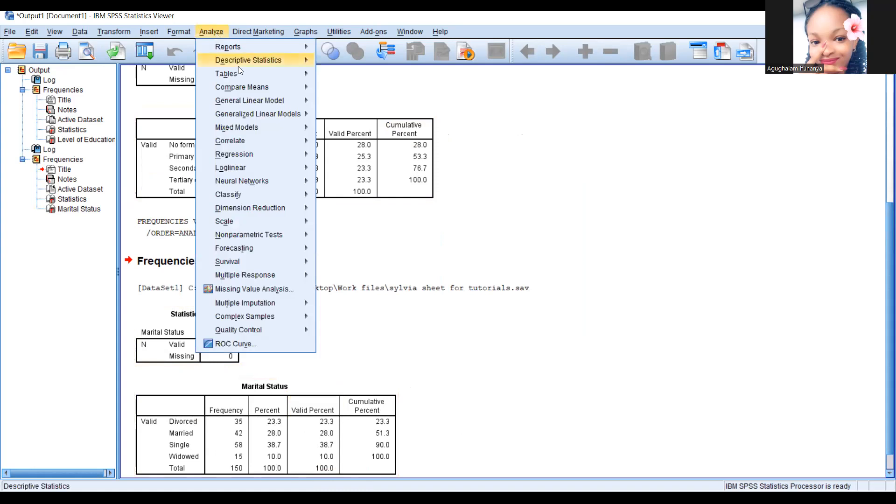
pyautogui.moveTo(288, 59)
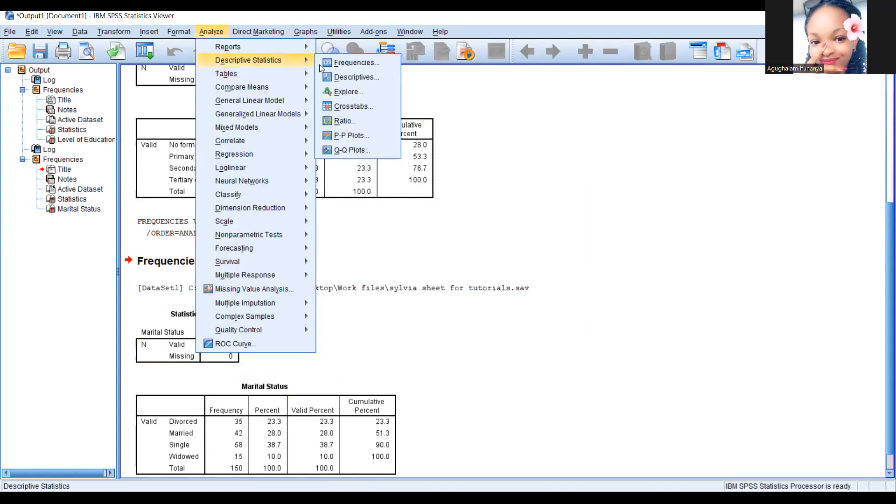
pyautogui.click(352, 64)
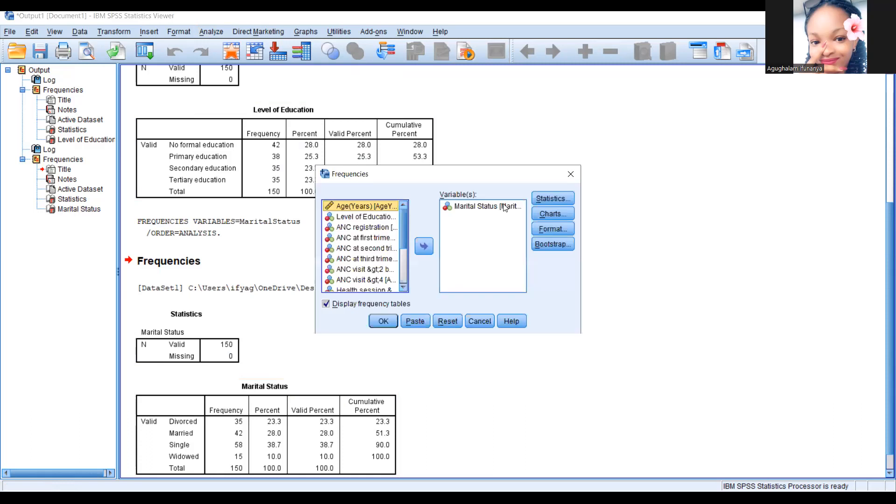
pyautogui.click(485, 207)
pyautogui.click(422, 246)
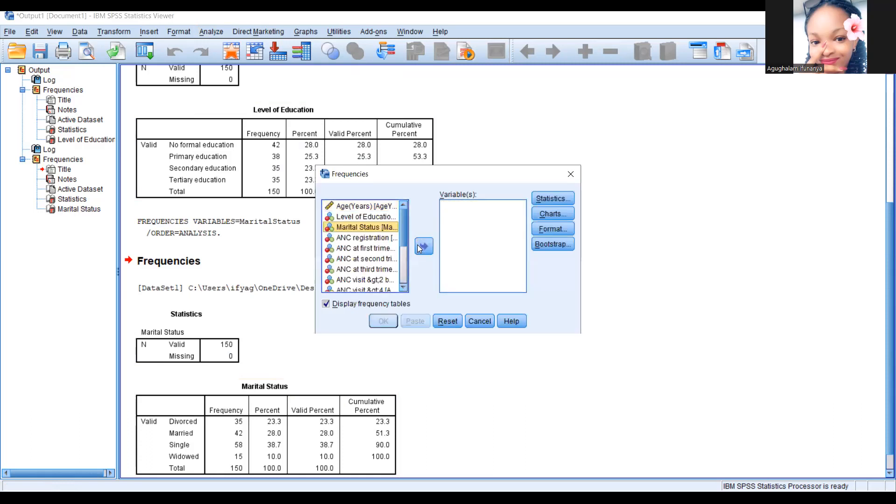
pyautogui.click(365, 208)
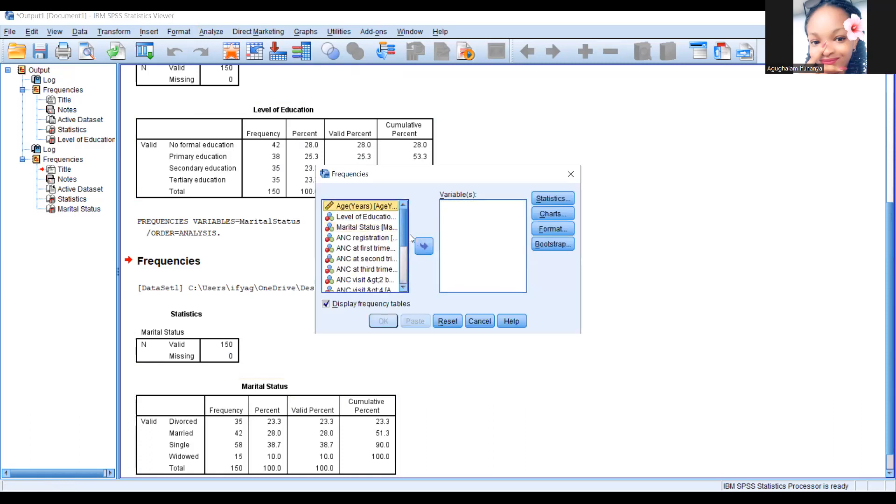
pyautogui.click(424, 246)
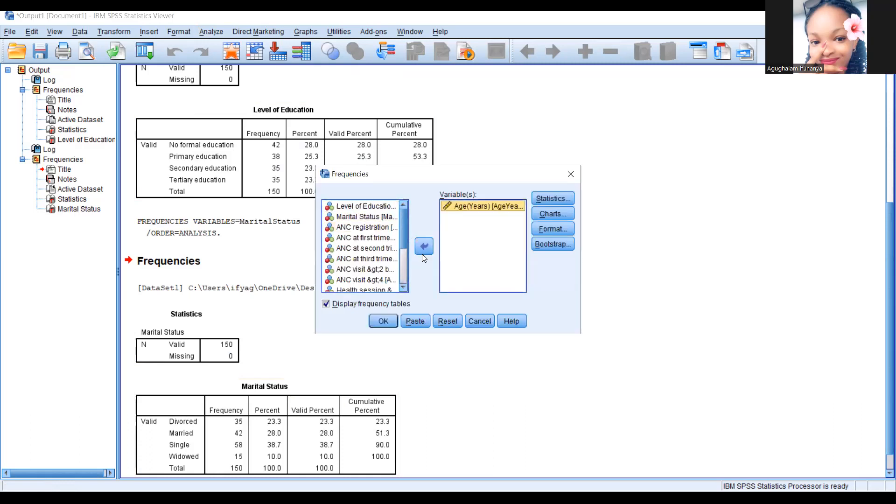
pyautogui.click(382, 321)
pyautogui.click(251, 325)
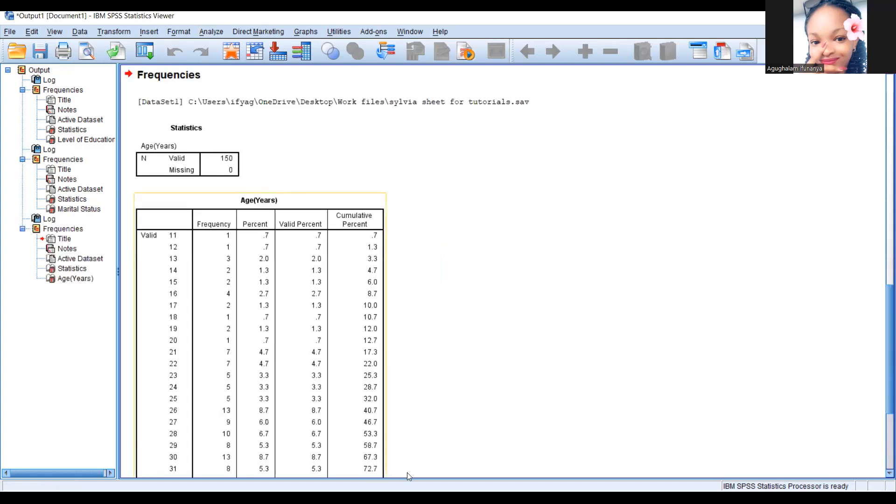
pyautogui.click(454, 361)
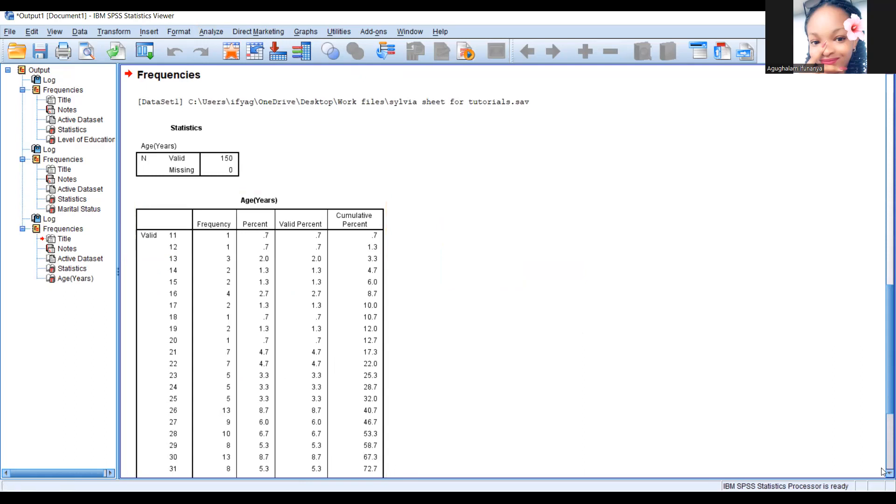
pyautogui.scroll(-5, 882, 471)
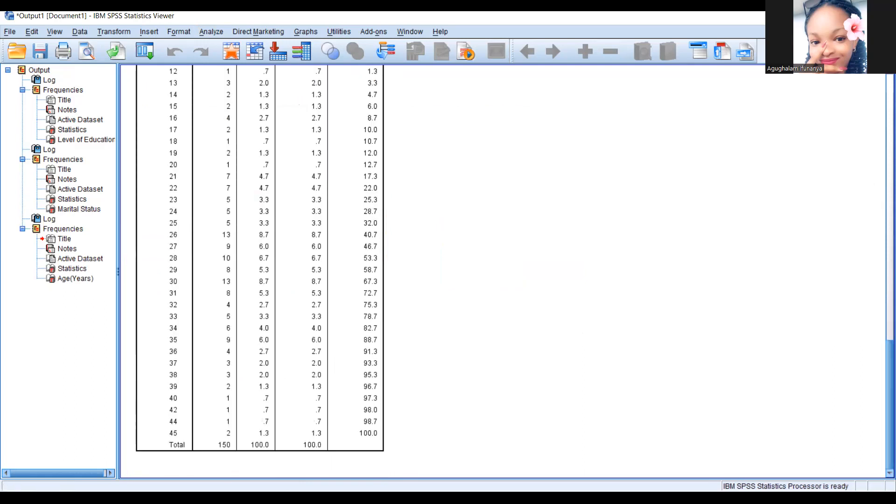
pyautogui.scroll(3, 260, 271)
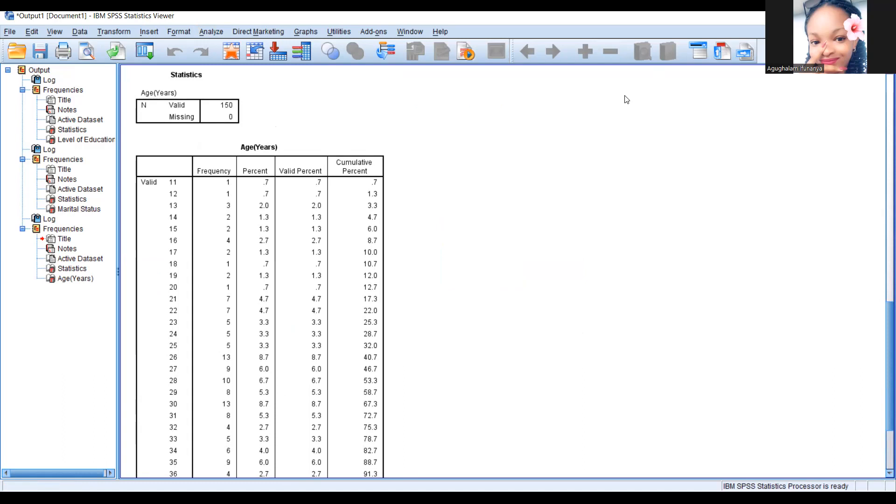
pyautogui.click(121, 33)
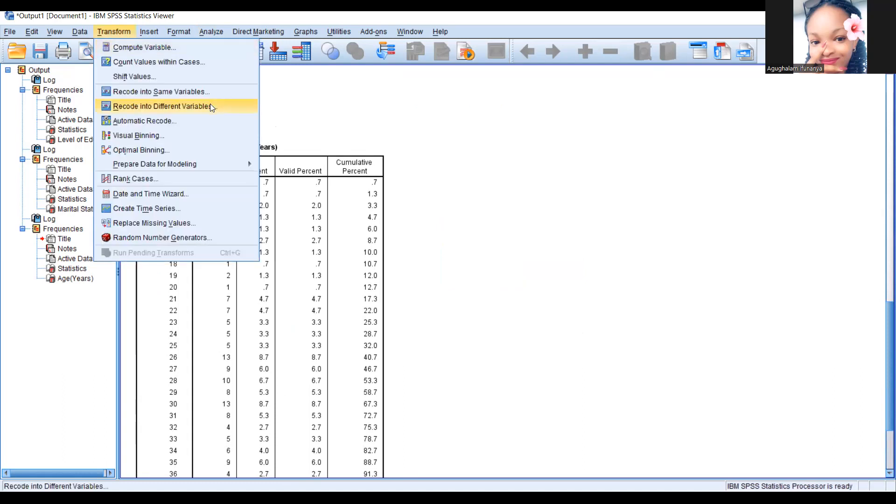
pyautogui.click(180, 136)
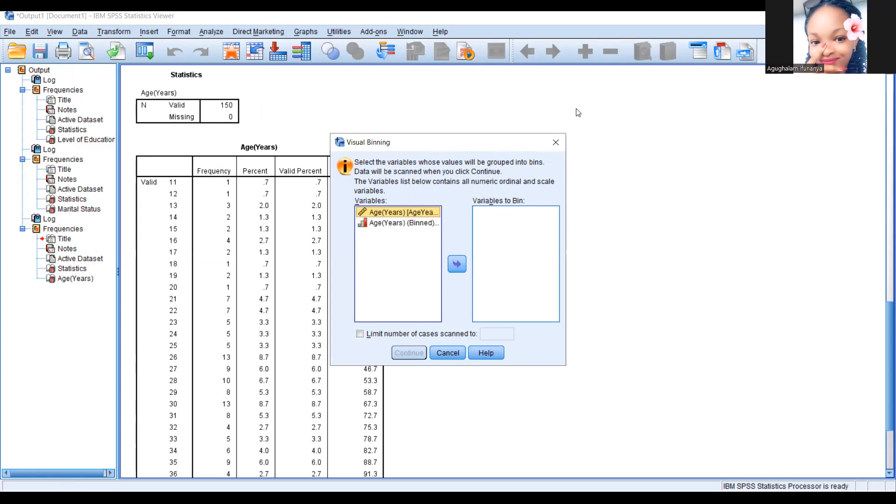
pyautogui.click(556, 142)
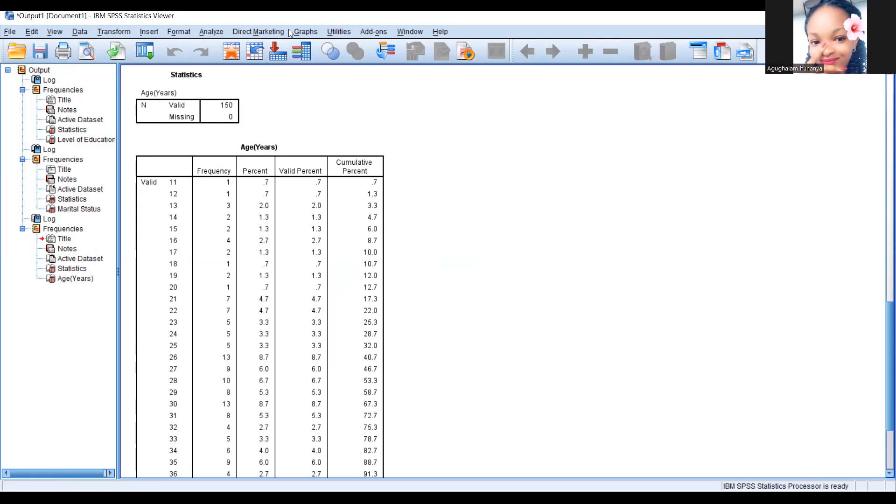
# - Switch to the Data Editor and cut the existing agecat variable out of the dataset
pyautogui.hotkey('alt', 'Tab')
pyautogui.click(678, 294)
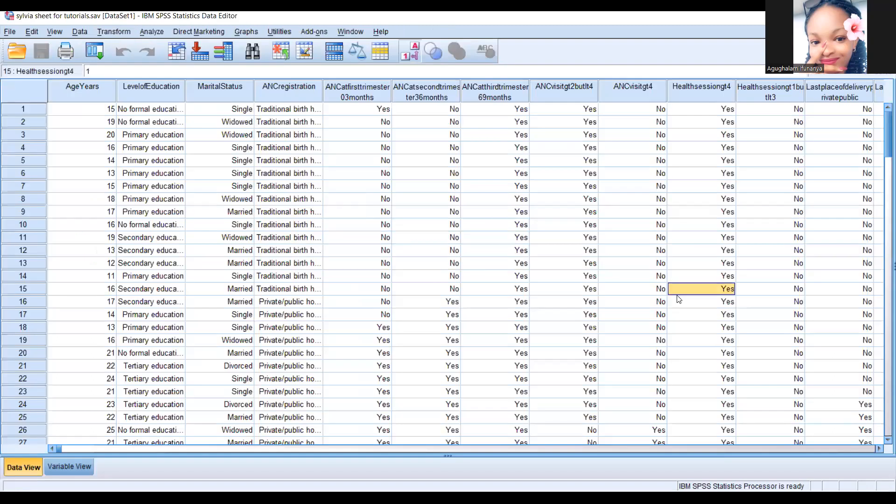
pyautogui.click(879, 449)
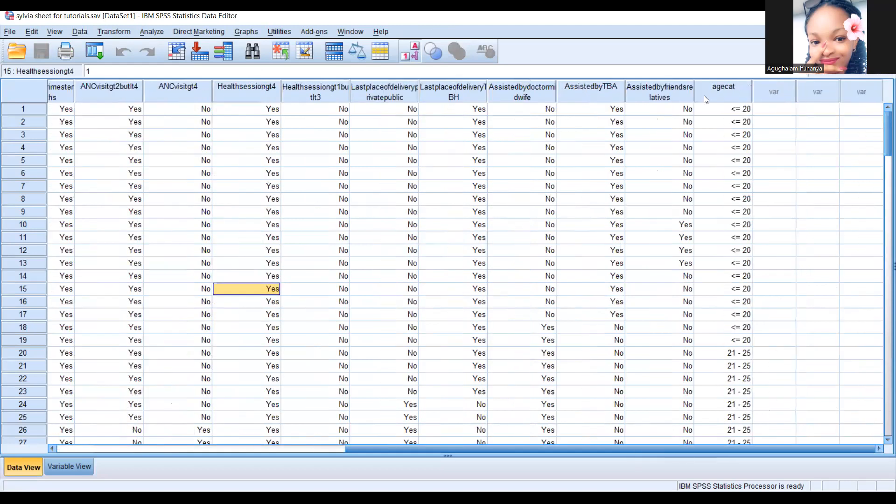
pyautogui.click(716, 85)
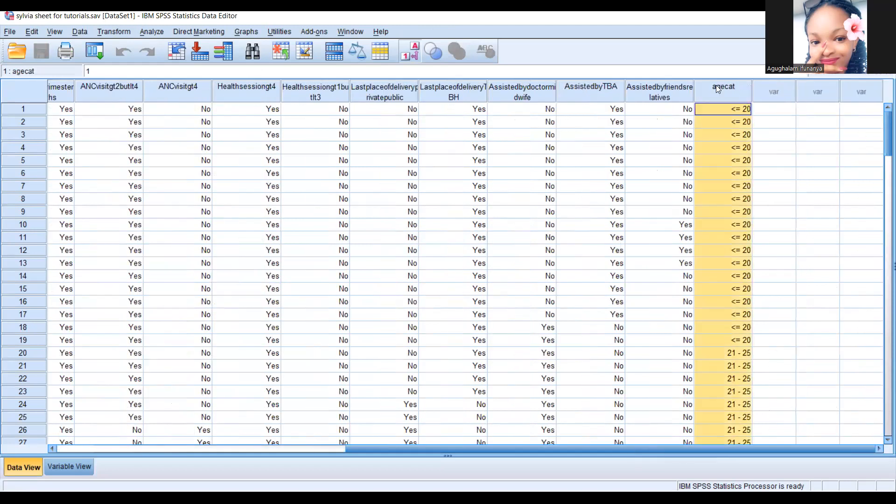
pyautogui.rightClick(716, 85)
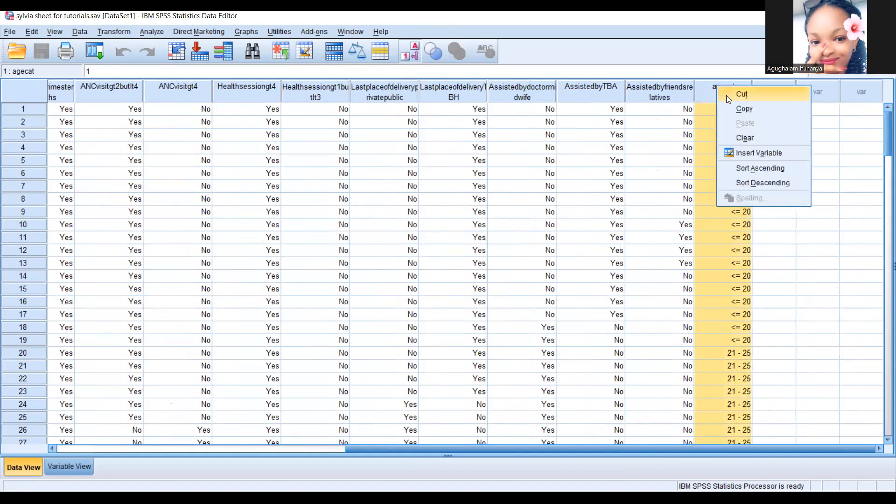
pyautogui.click(741, 94)
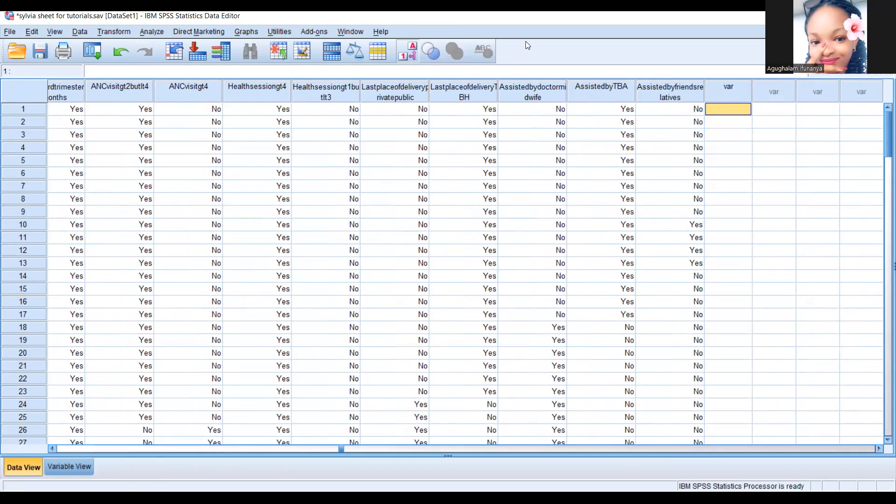
pyautogui.hotkey('alt', 'Tab')
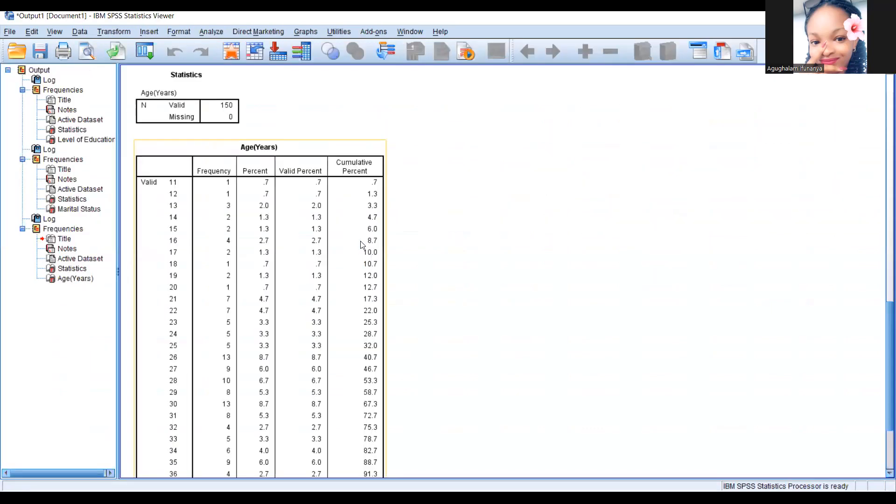
pyautogui.click(281, 119)
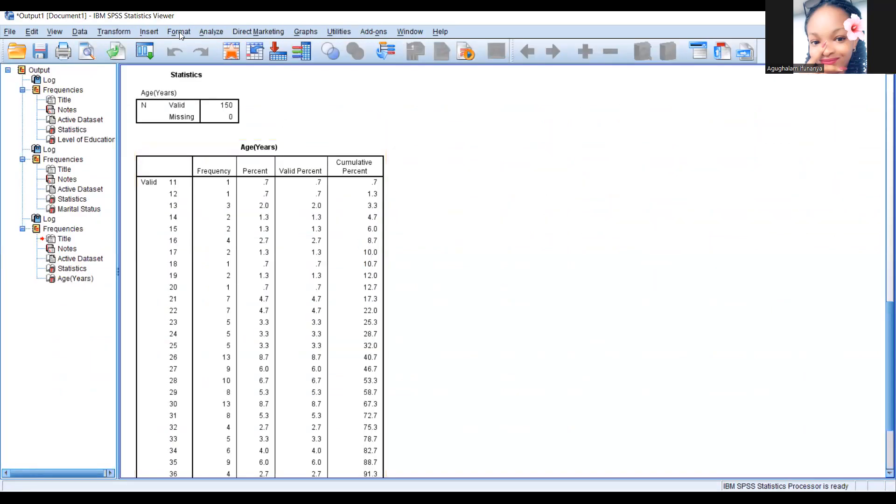
pyautogui.click(214, 33)
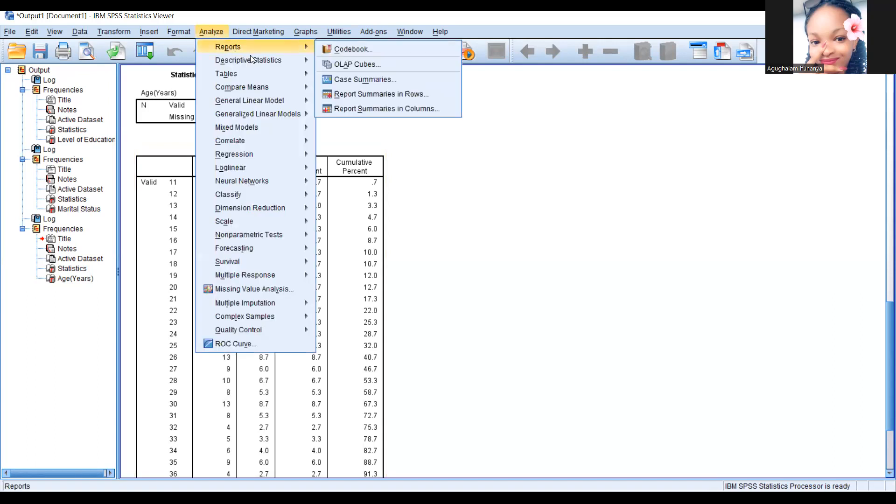
pyautogui.moveTo(276, 63)
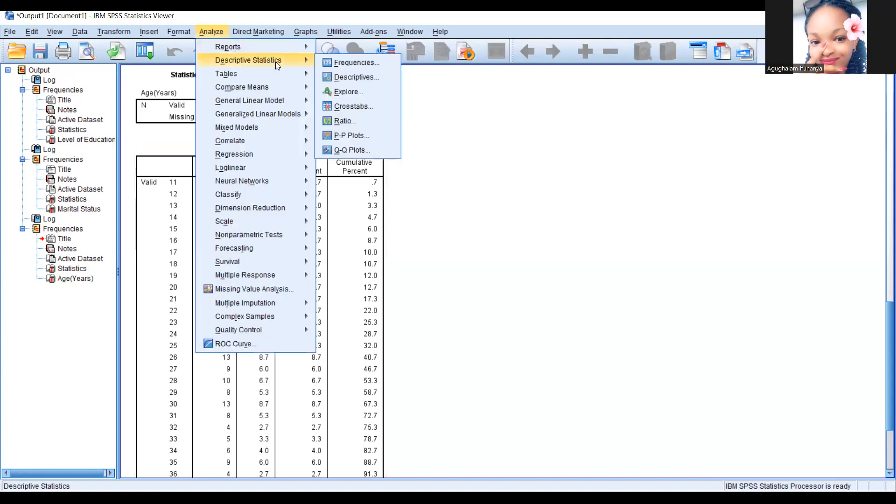
pyautogui.click(343, 62)
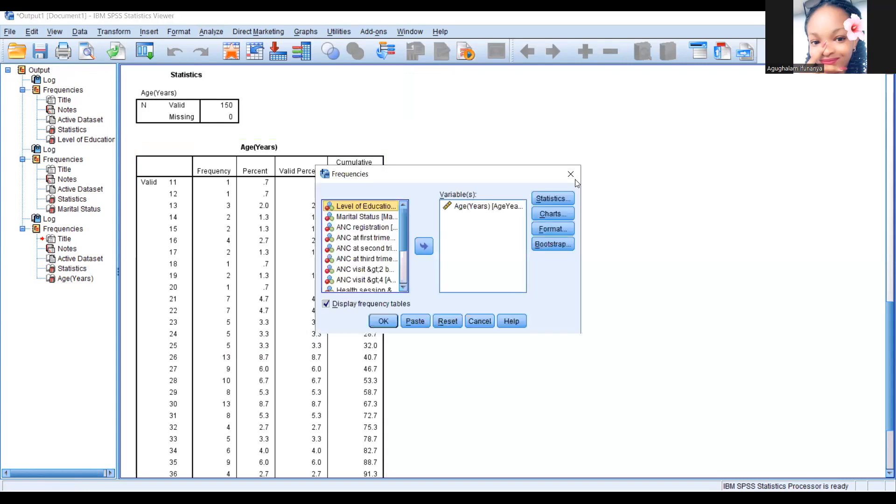
# - Start Visual Binning from the output viewer with Age(Years) as the variable to bin, and name the binned variable agecat
pyautogui.click(122, 33)
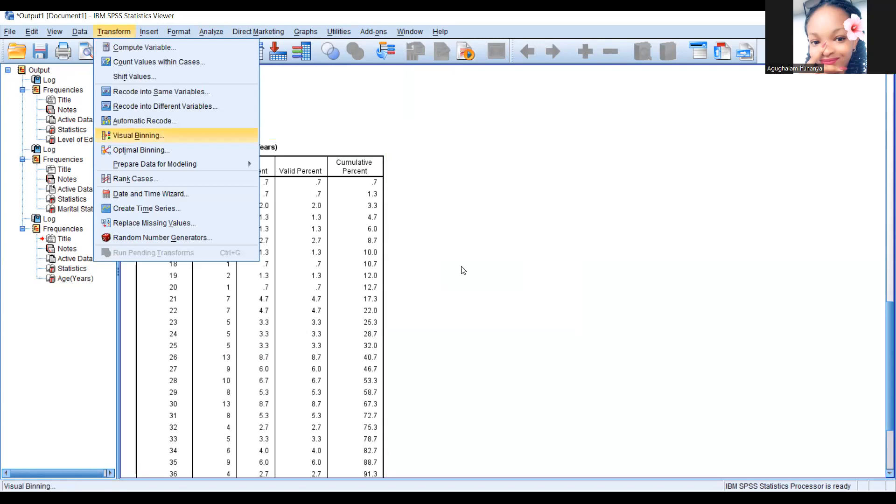
pyautogui.press('Return')
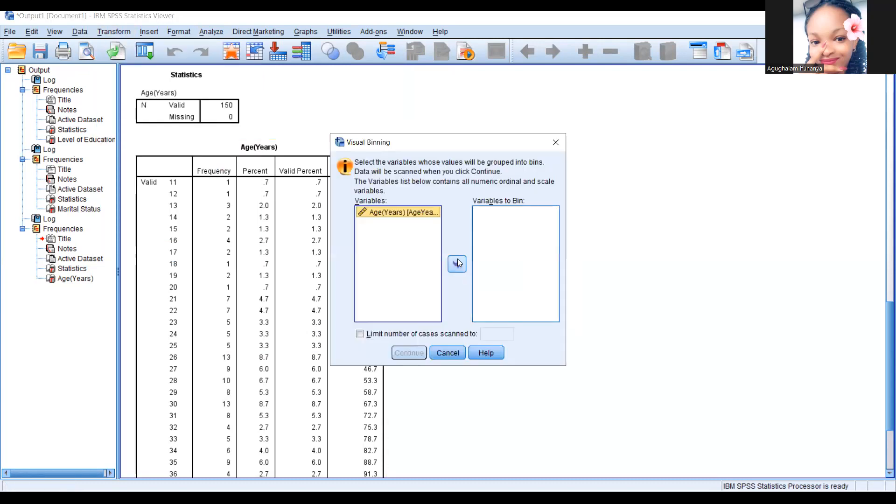
pyautogui.click(457, 263)
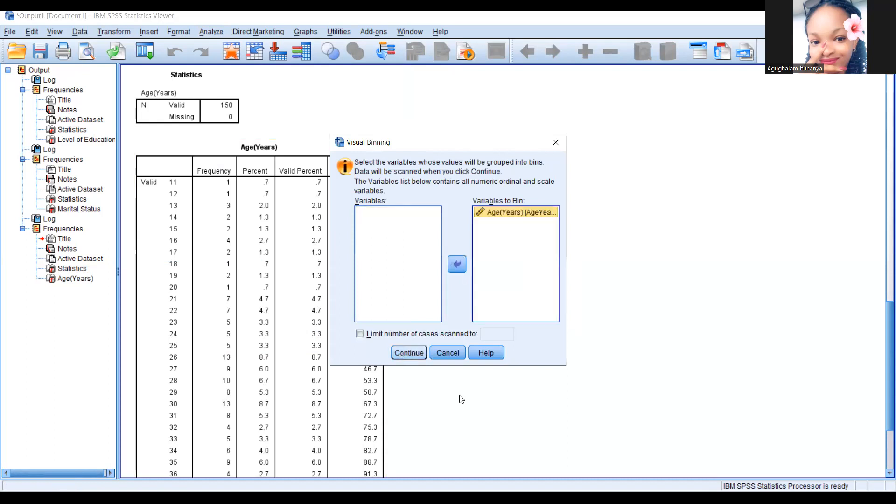
pyautogui.press('Return')
pyautogui.click(421, 169)
pyautogui.write('agecat')
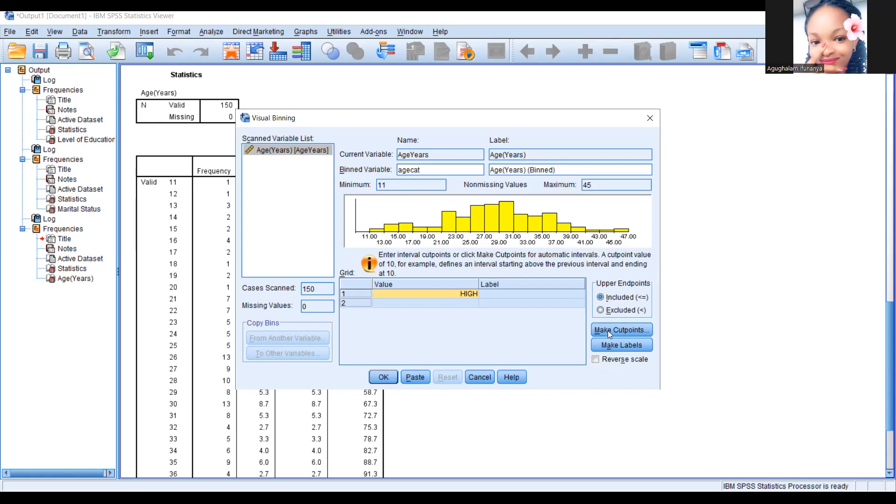
# - Define equal-width cutpoints for agecat with first cutpoint location 20, 5 cutpoints and a width of 5
pyautogui.click(624, 330)
pyautogui.click(418, 149)
pyautogui.write('20')
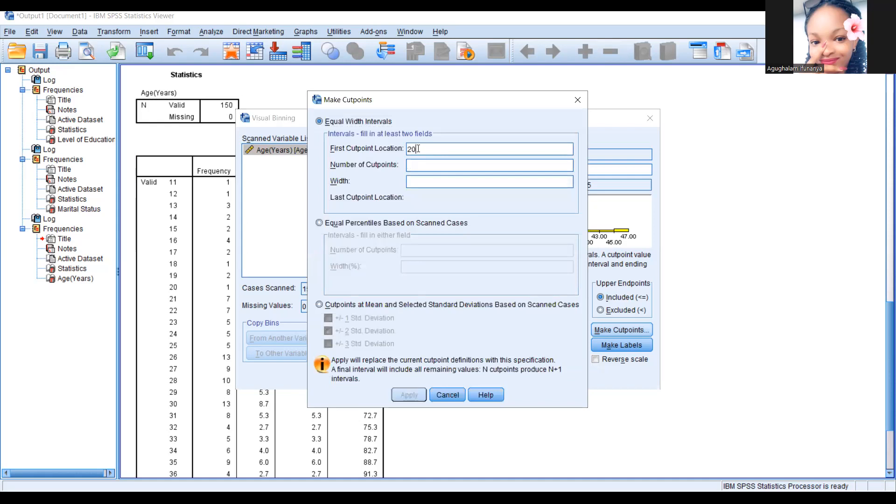
pyautogui.click(413, 184)
pyautogui.write('5')
pyautogui.click(414, 164)
pyautogui.write('5')
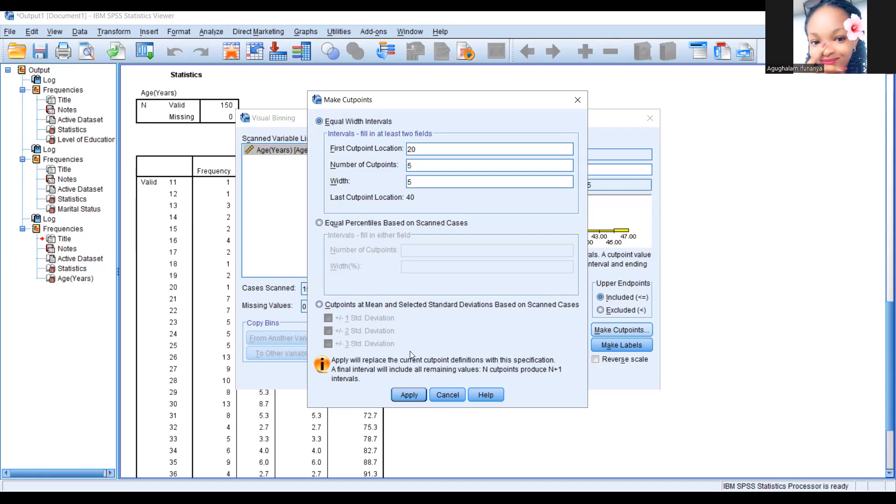
pyautogui.click(409, 397)
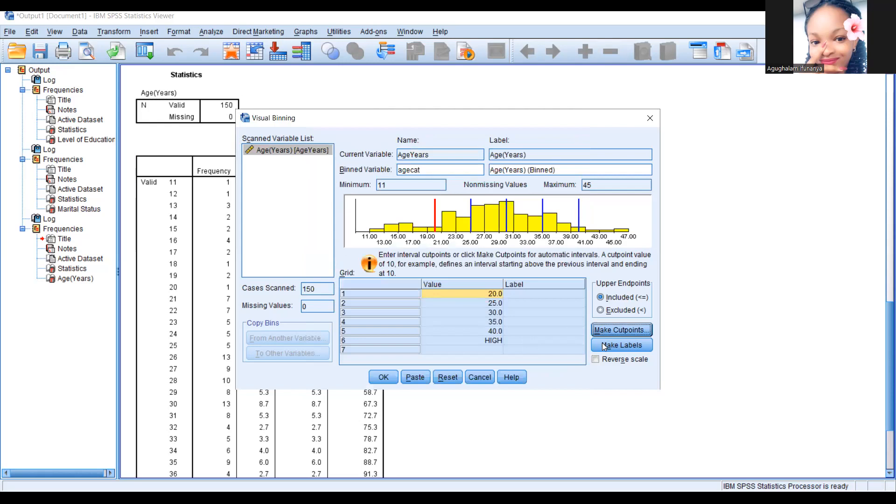
# - Generate automatic labels for the age bins and create the agecat variable
pyautogui.click(603, 344)
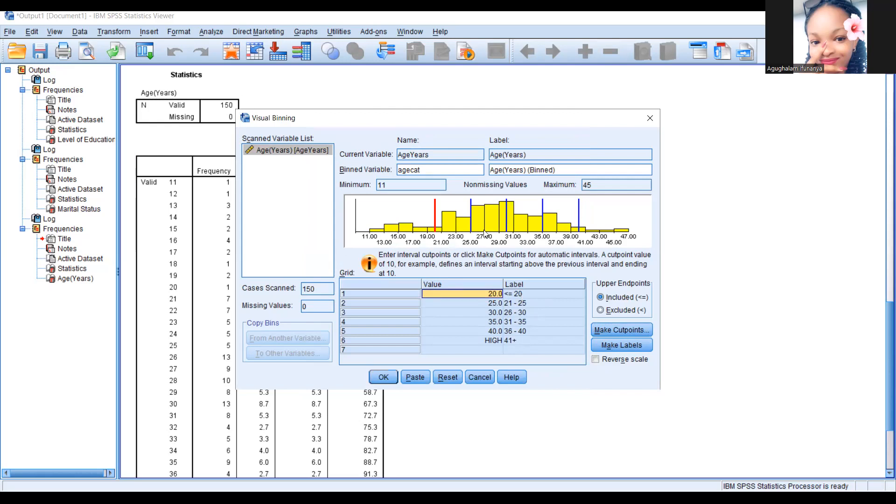
pyautogui.click(384, 378)
pyautogui.click(384, 378)
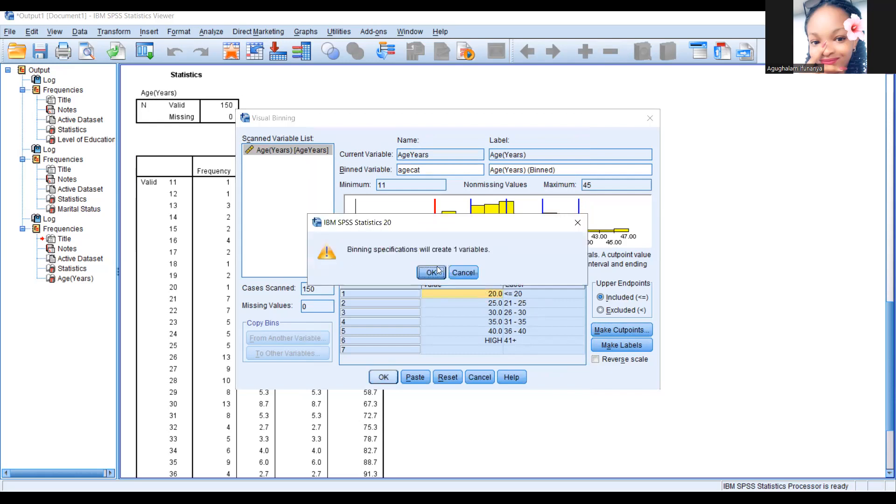
pyautogui.click(432, 273)
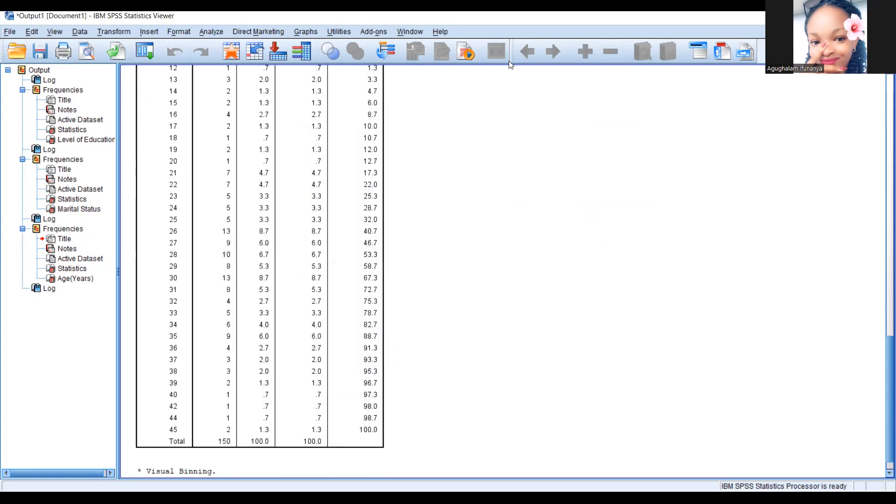
# - From the Data Editor, run a Frequencies analysis with Age(Years) (Binned) replacing Age(Years) as the variable
pyautogui.hotkey('alt', 'Tab')
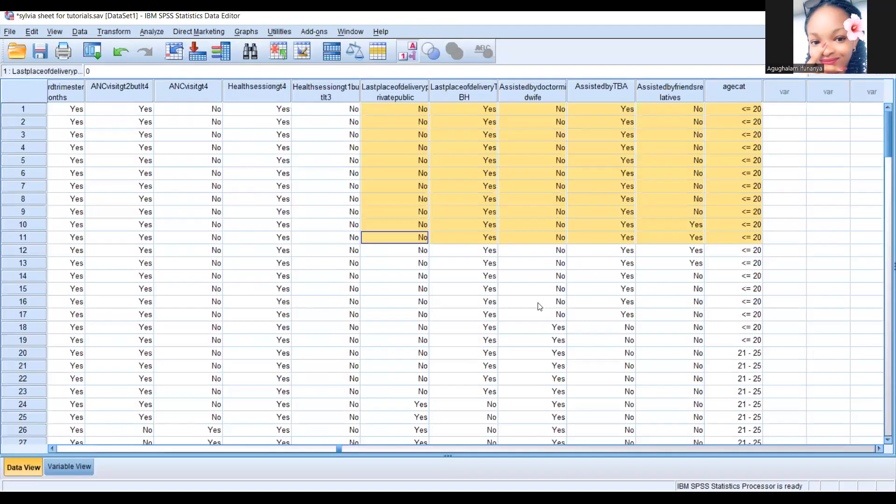
pyautogui.click(540, 302)
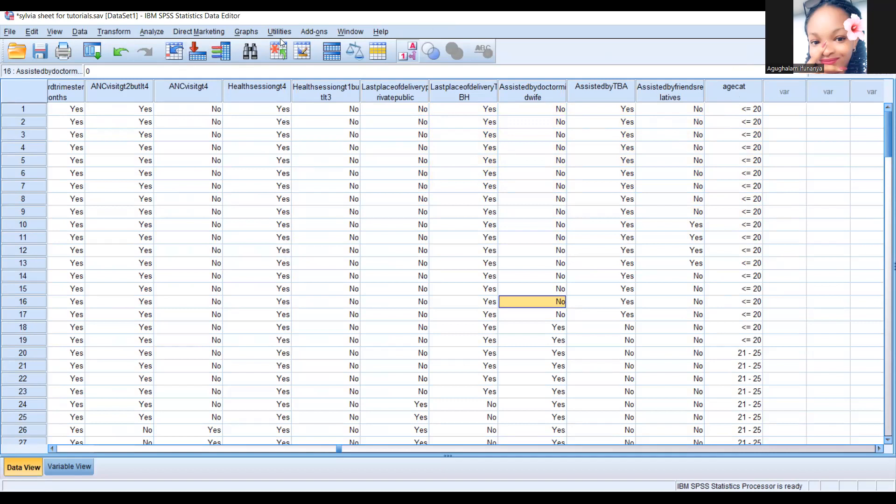
pyautogui.click(157, 31)
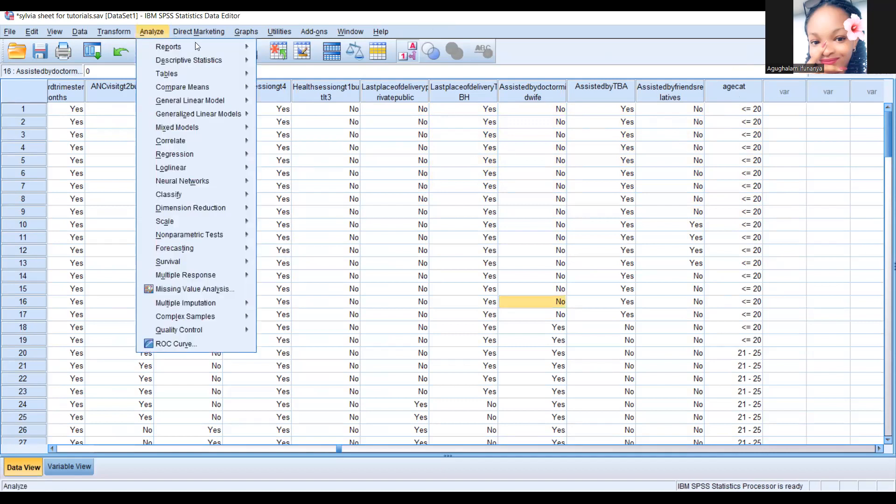
pyautogui.moveTo(192, 61)
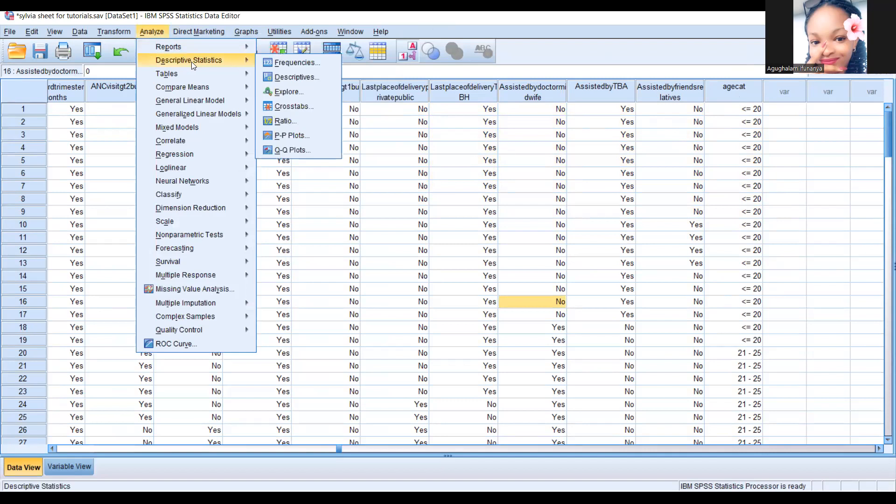
pyautogui.click(287, 63)
pyautogui.click(444, 224)
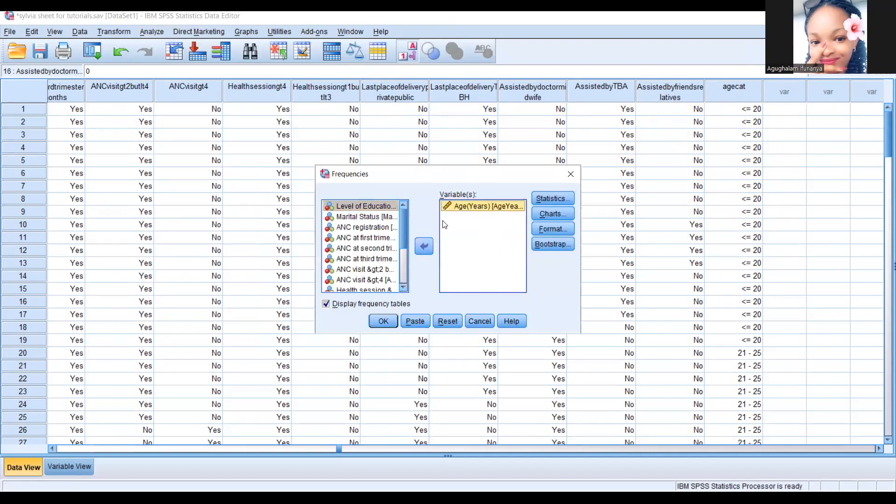
pyautogui.click(424, 246)
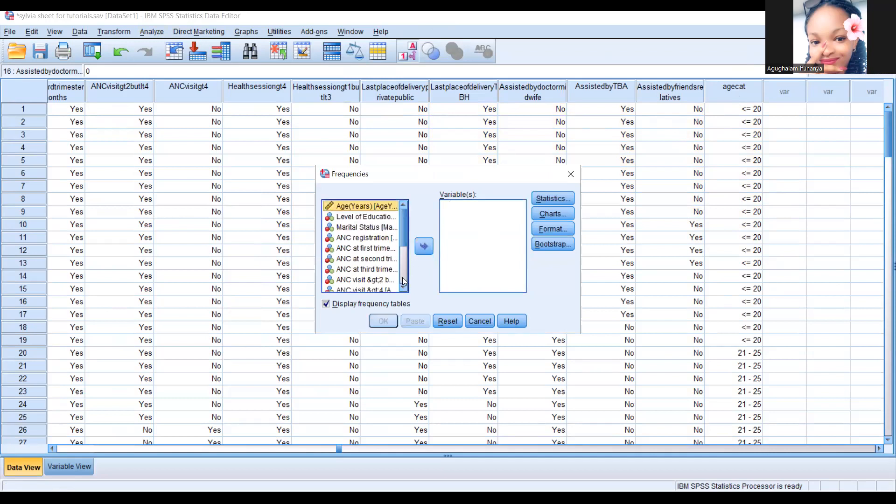
pyautogui.scroll(-5, 402, 277)
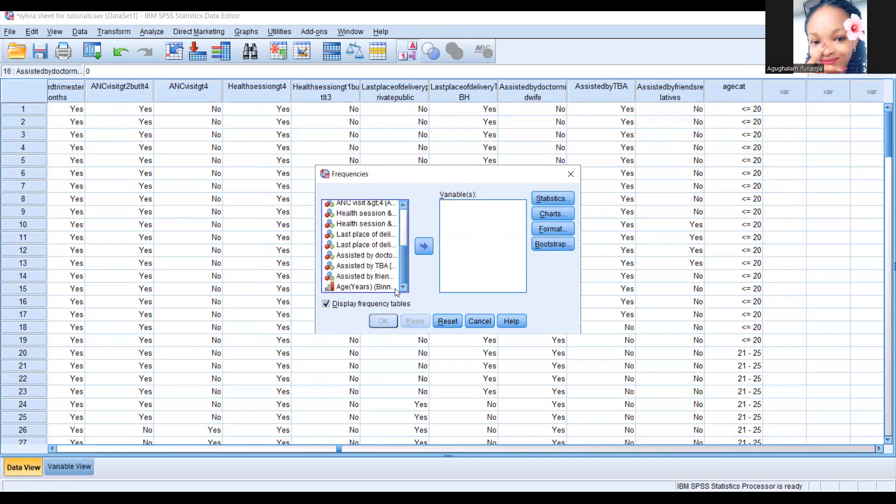
pyautogui.click(371, 288)
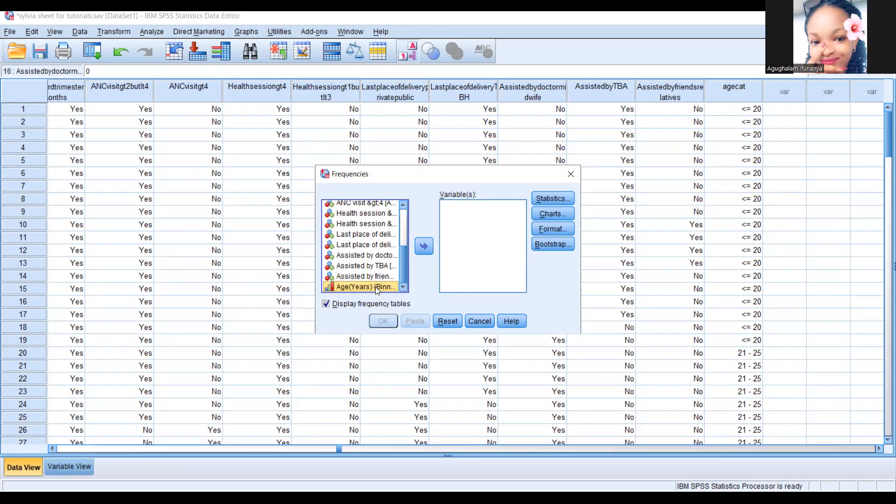
pyautogui.click(424, 246)
pyautogui.click(382, 321)
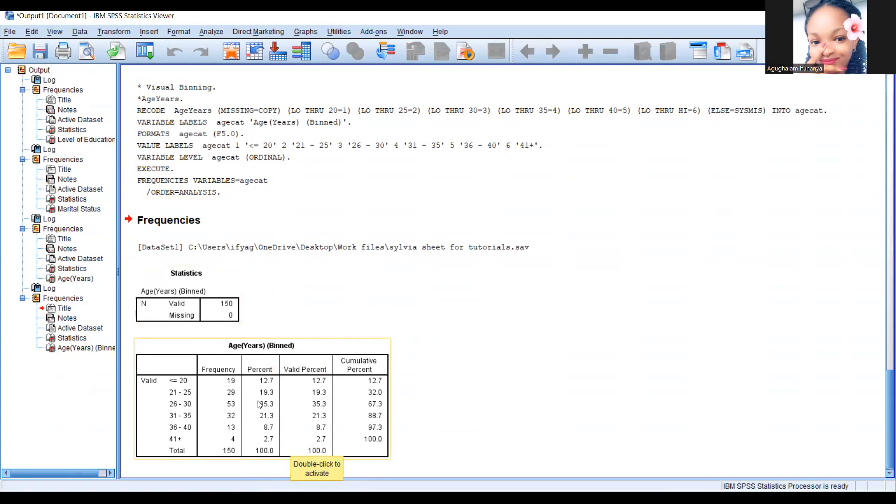
# - Switch to the Introduction to statistics presentation in PowerPoint
pyautogui.click(618, 49)
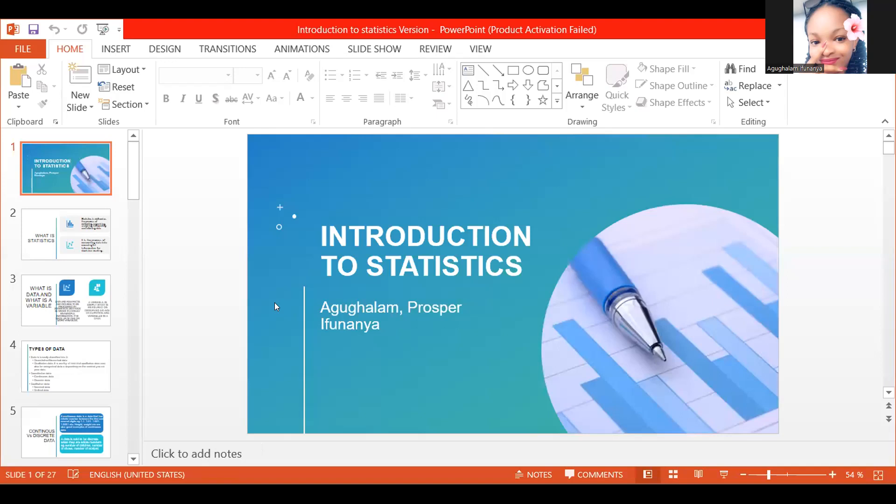
# - Start the slide show from slide 8, The Concept of Mean, Median, Mode
pyautogui.click(386, 48)
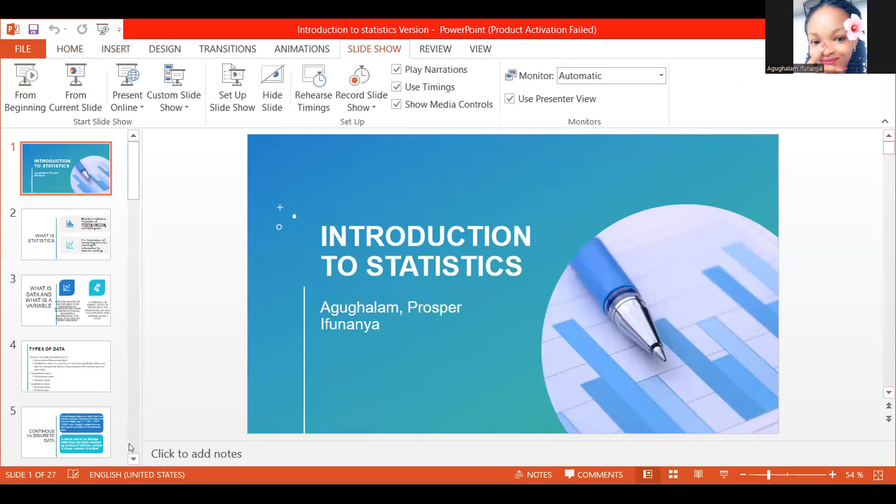
pyautogui.click(133, 458)
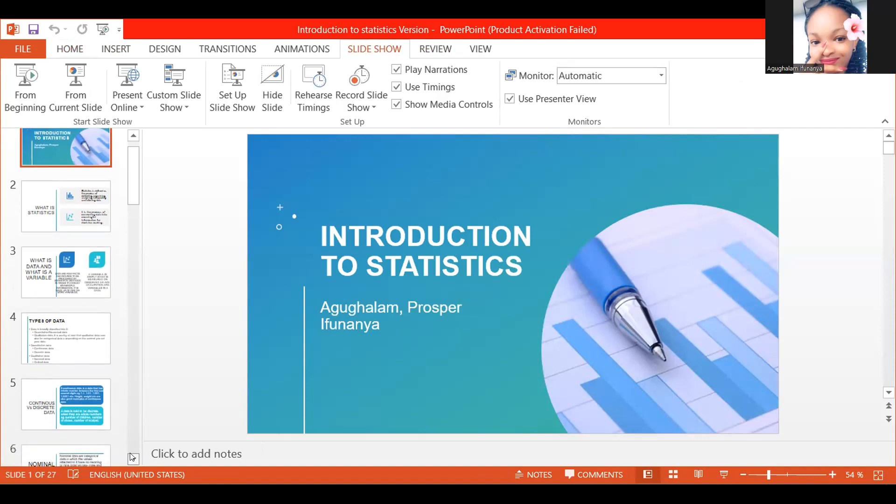
pyautogui.click(133, 458)
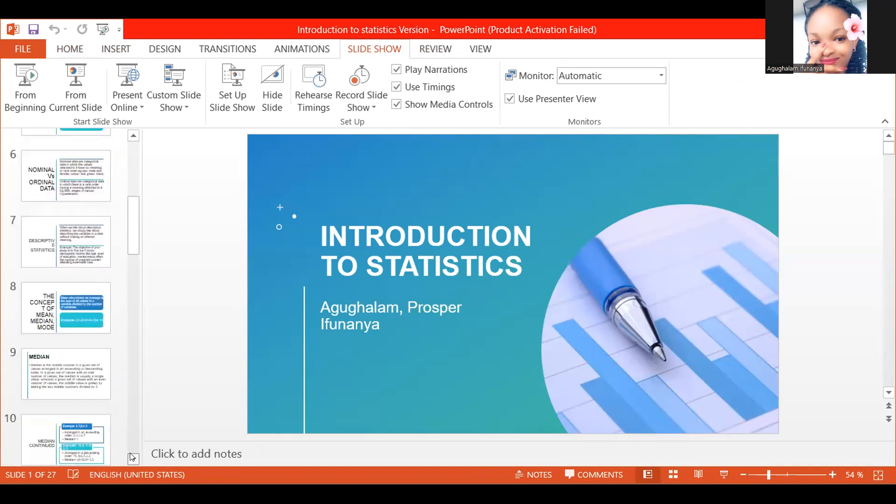
pyautogui.click(64, 295)
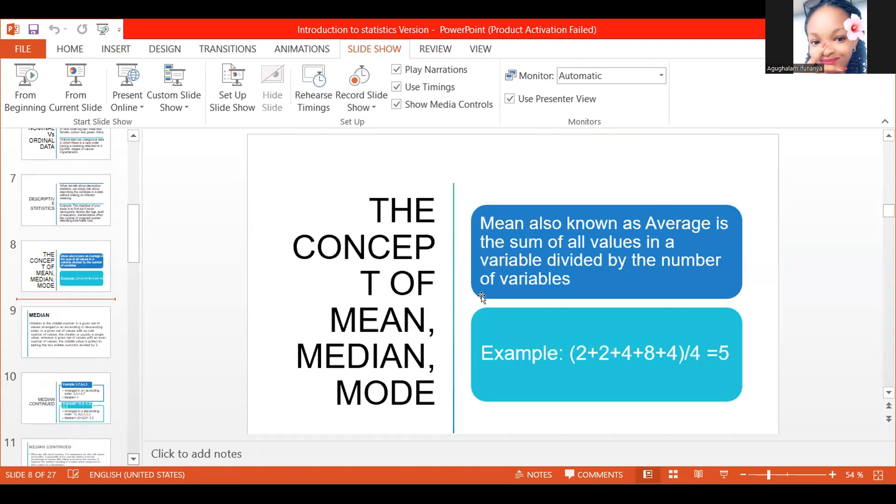
pyautogui.click(70, 82)
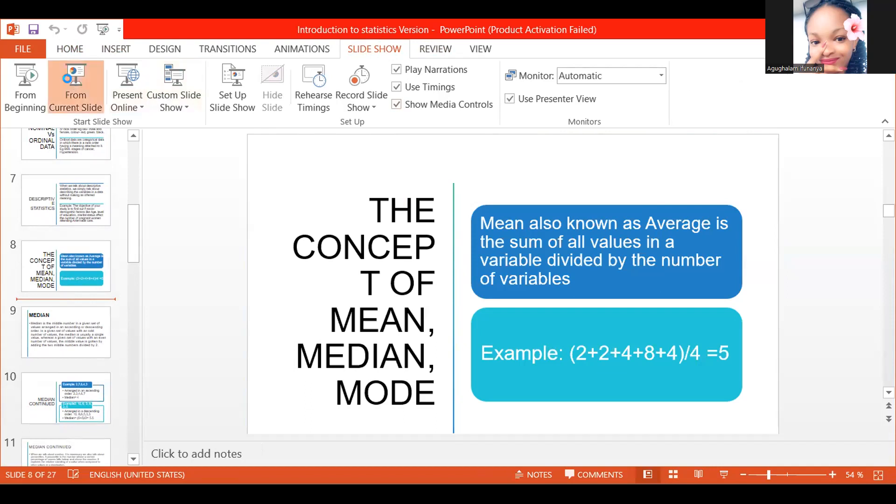
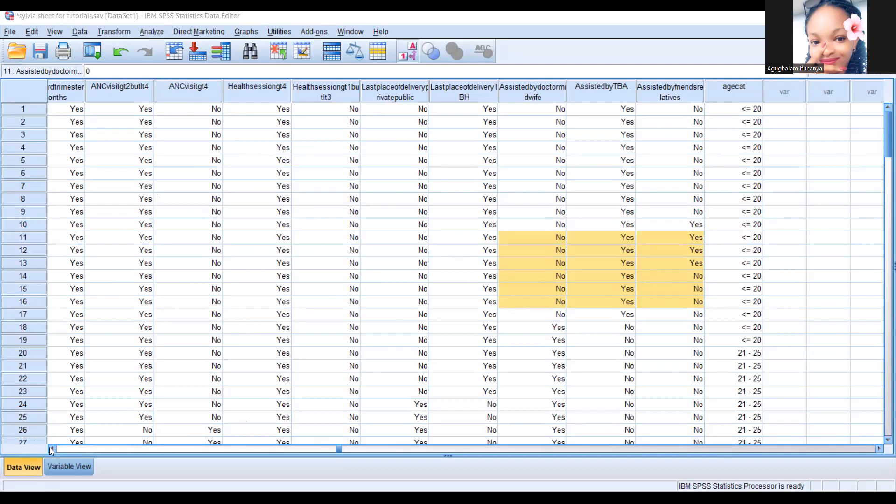
# - In the SPSS Data Editor, set up a Frequencies analysis with Age(Years) replacing Age(Years) (Binned) as the variable
pyautogui.moveTo(52, 449); pyautogui.dragTo(51, 449)
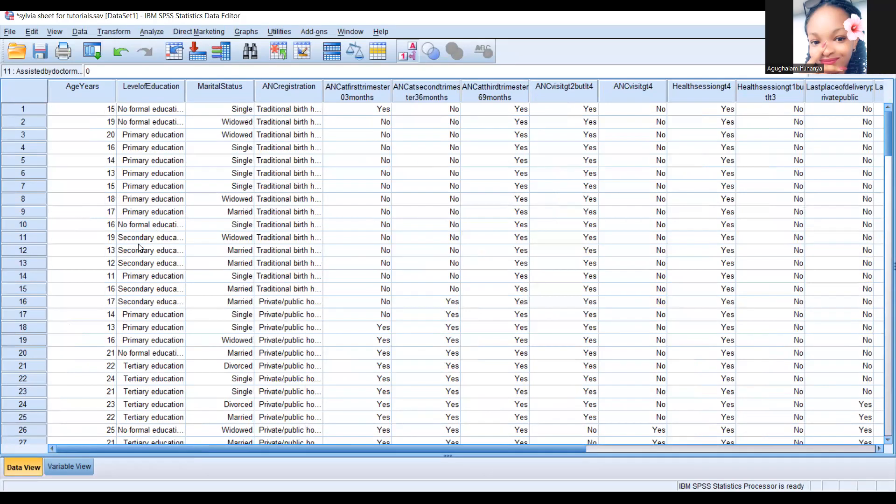
pyautogui.click(153, 33)
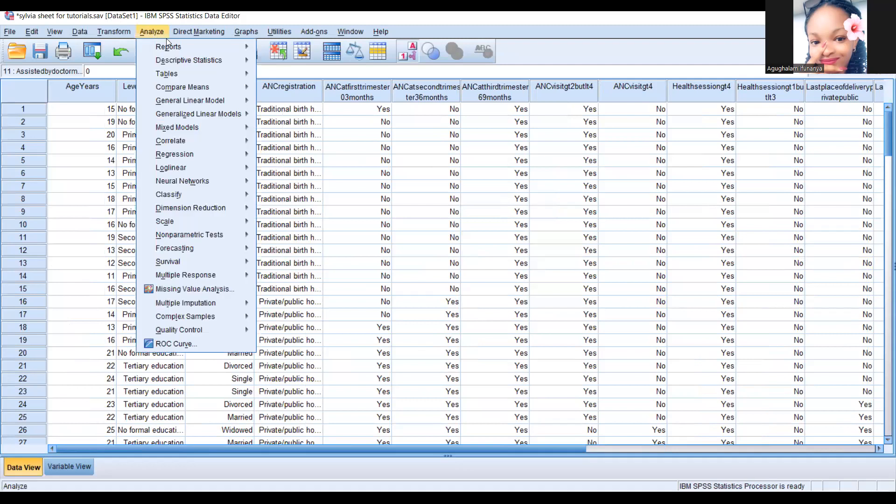
pyautogui.moveTo(186, 58)
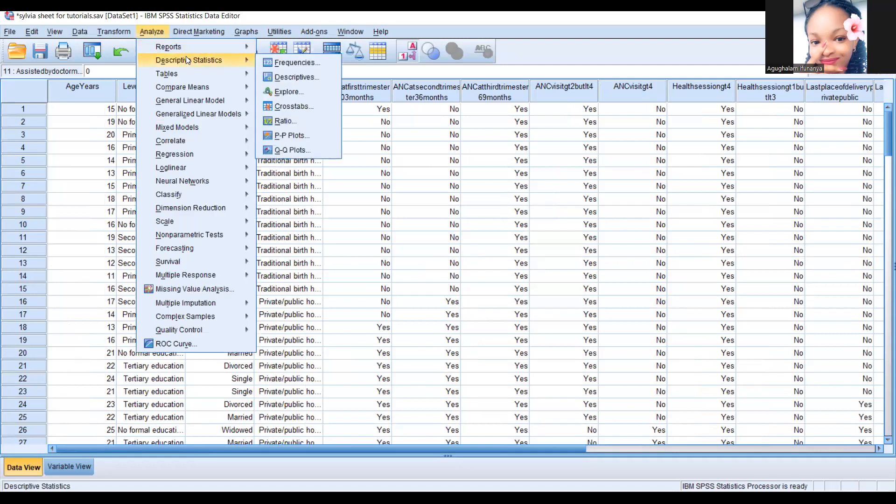
pyautogui.click(316, 62)
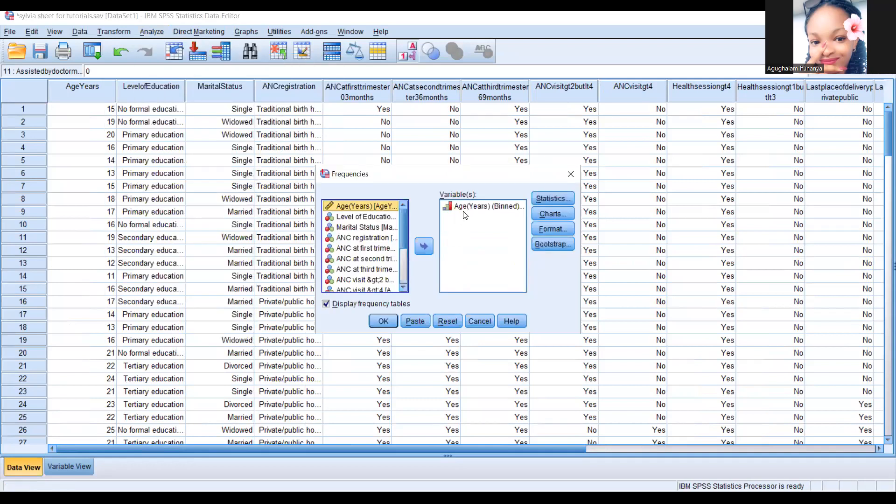
pyautogui.click(464, 210)
pyautogui.click(424, 246)
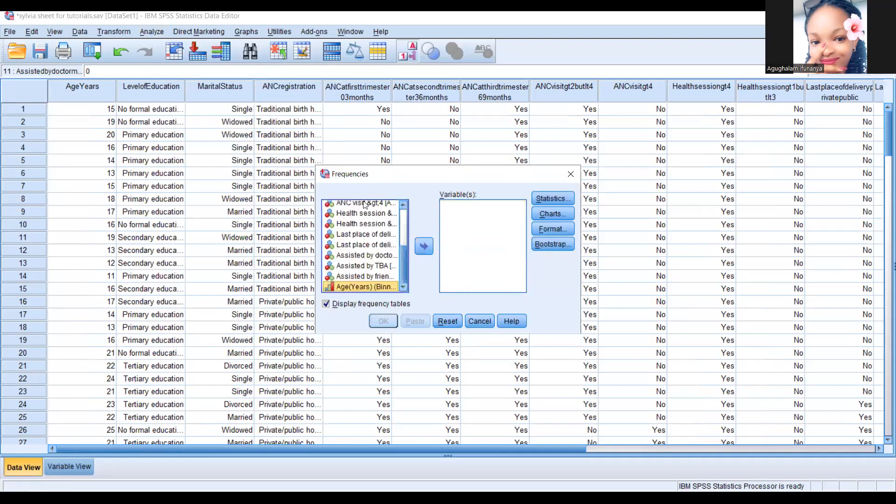
pyautogui.click(404, 211)
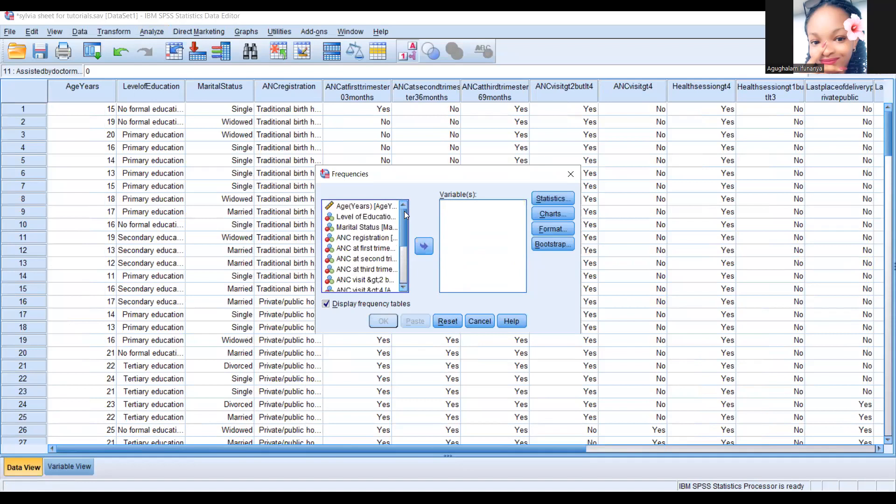
pyautogui.click(379, 208)
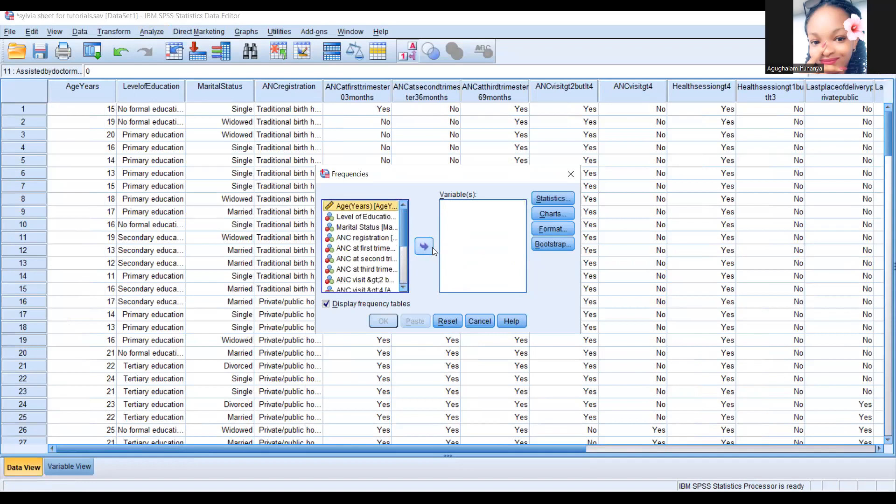
pyautogui.click(424, 246)
# - Run the Age(Years) analysis with the mean and standard deviation requested and frequency tables turned off
pyautogui.click(564, 198)
pyautogui.click(480, 176)
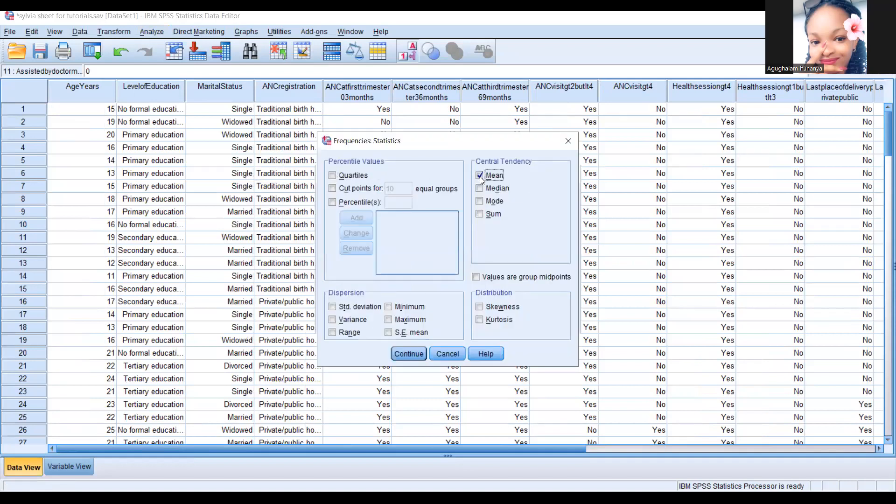
pyautogui.click(332, 307)
pyautogui.click(405, 354)
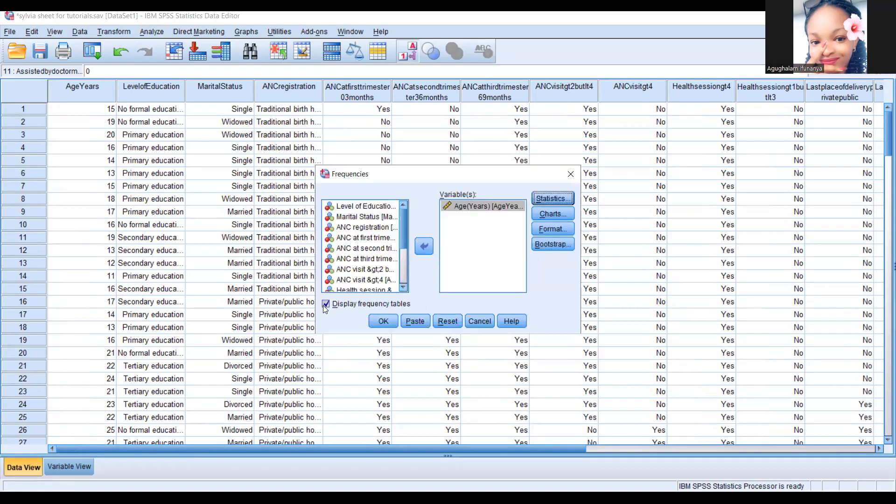
pyautogui.click(324, 305)
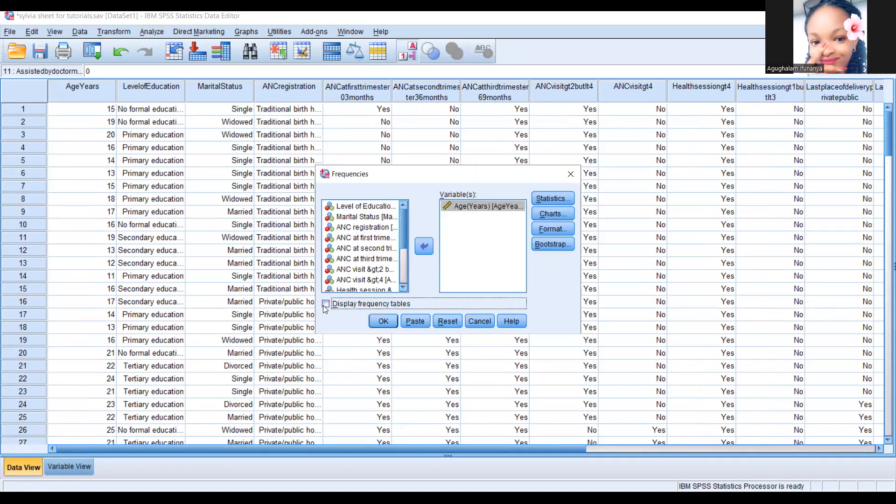
pyautogui.click(378, 324)
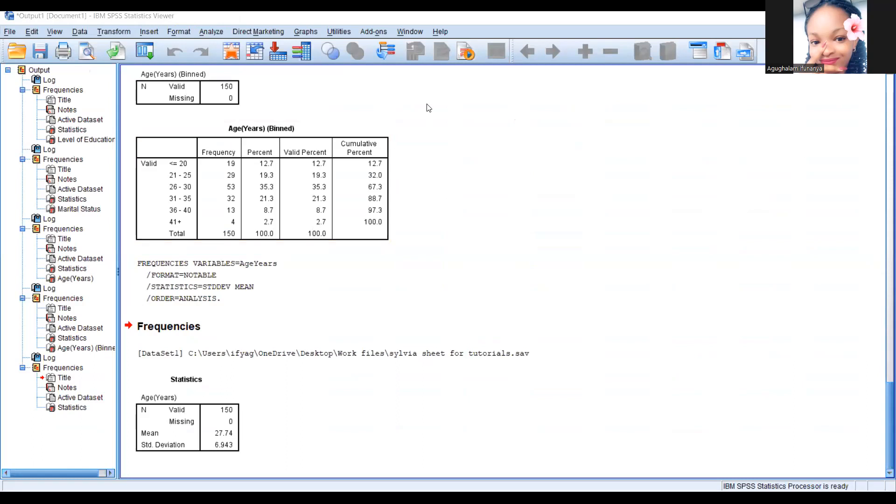
# - Set up another Frequencies analysis with Level of Education replacing Age(Years) as the variable
pyautogui.click(147, 418)
pyautogui.click(211, 32)
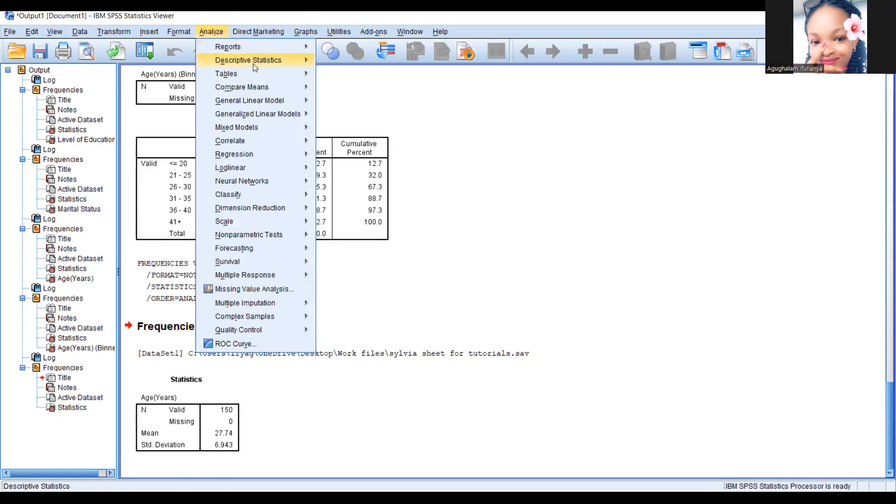
pyautogui.moveTo(303, 49)
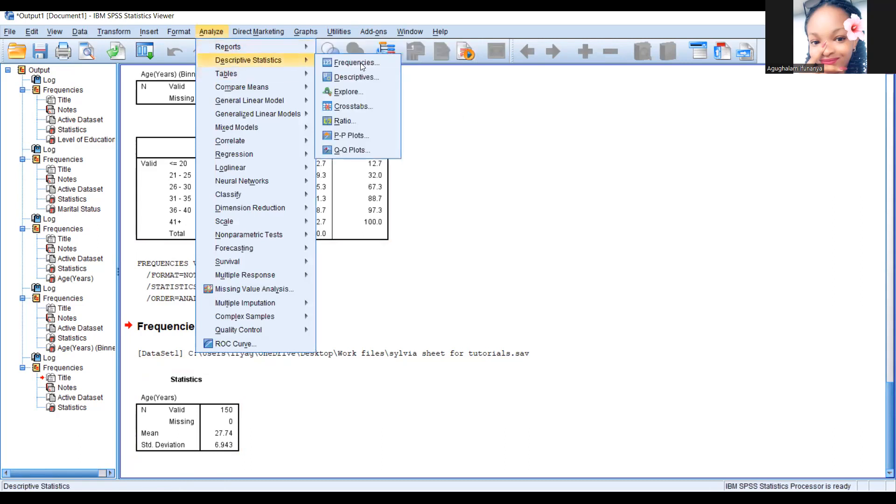
pyautogui.click(368, 64)
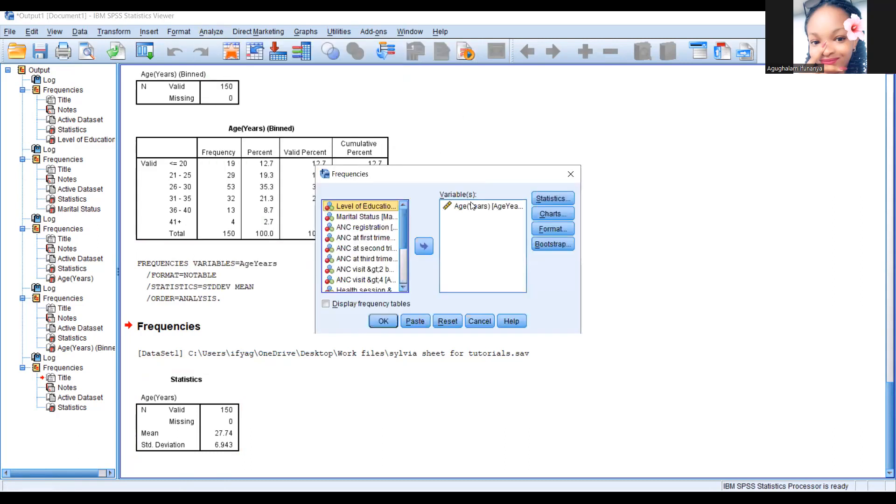
pyautogui.click(462, 206)
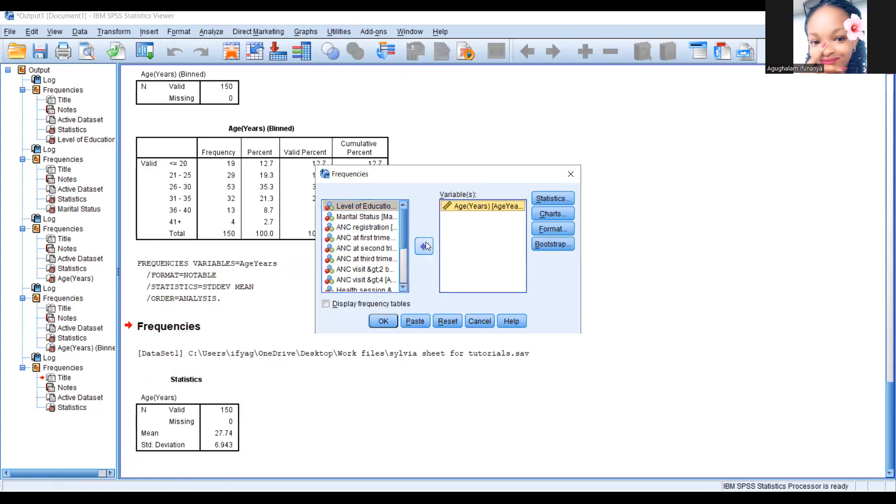
pyautogui.click(424, 246)
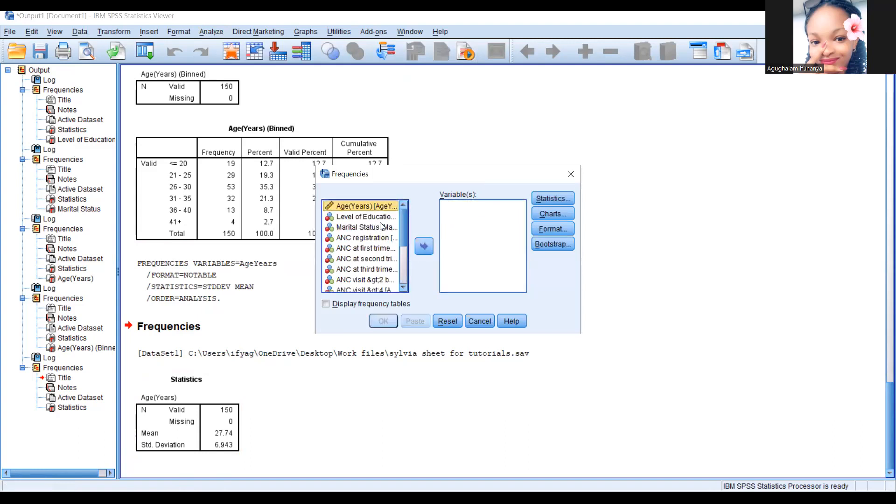
pyautogui.click(432, 250)
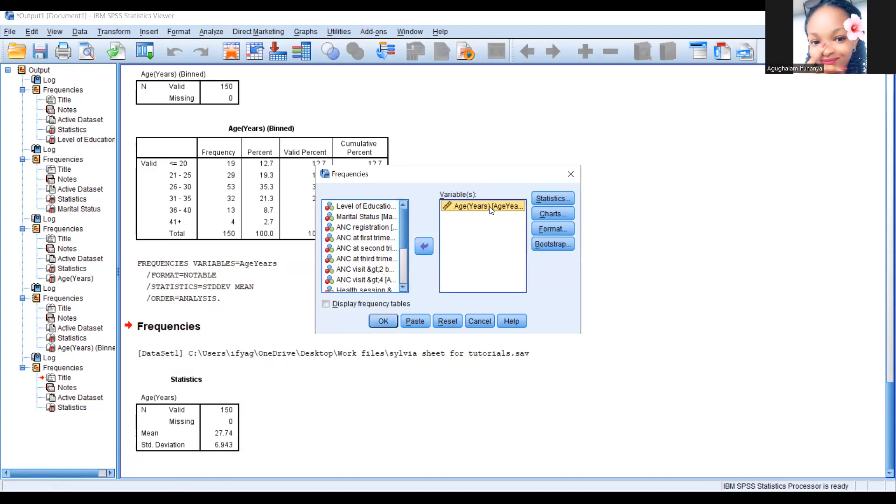
pyautogui.click(424, 246)
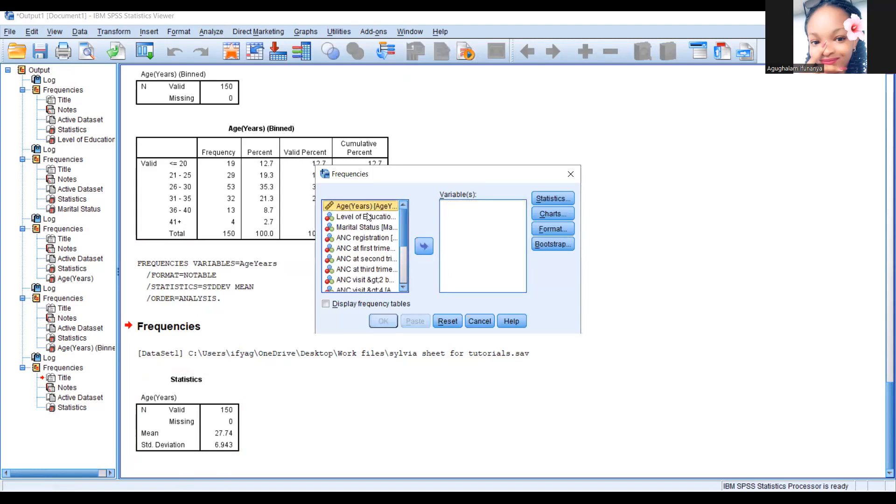
pyautogui.click(369, 217)
pyautogui.click(424, 246)
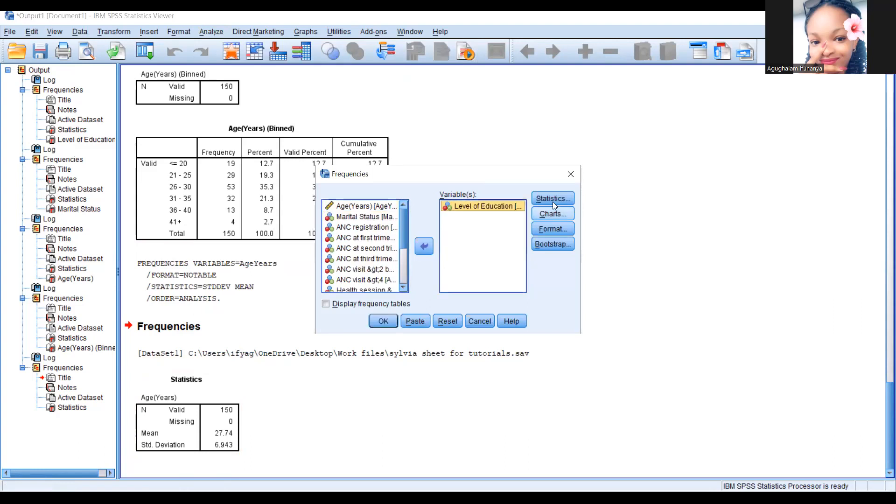
# - Review the statistics options for Level of Education and run the analysis with the mean and standard deviation selected
pyautogui.click(553, 199)
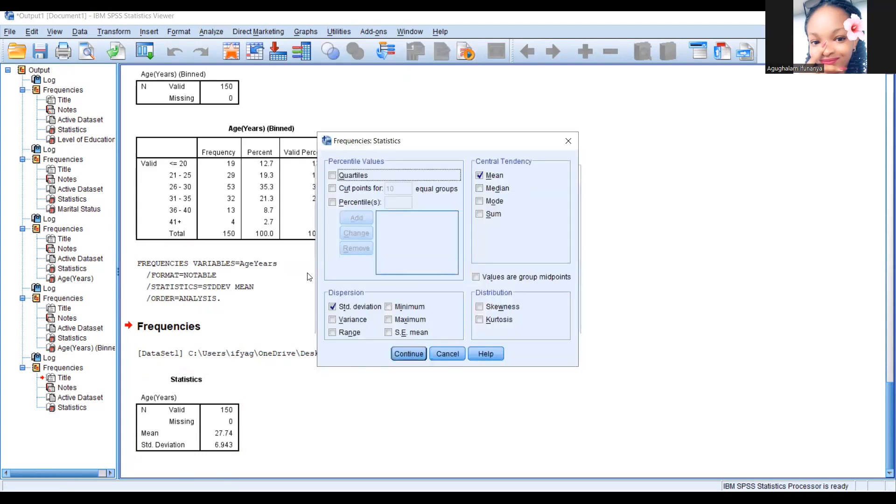
pyautogui.click(407, 351)
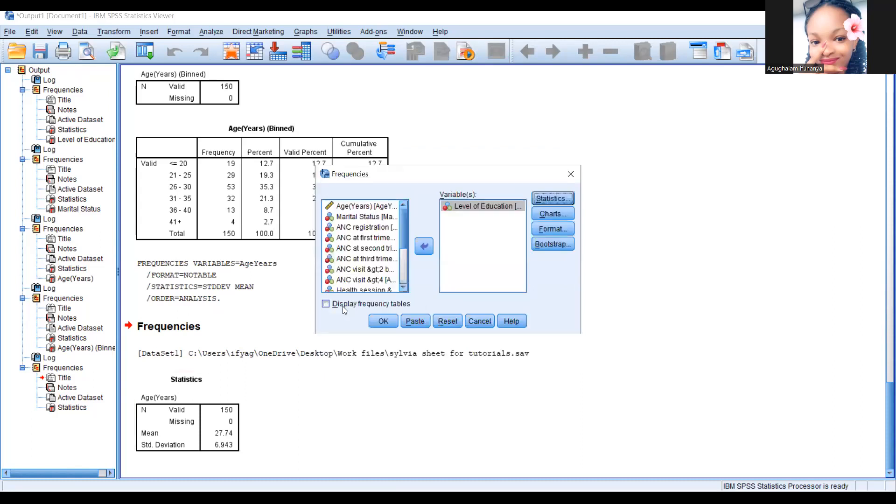
pyautogui.click(385, 320)
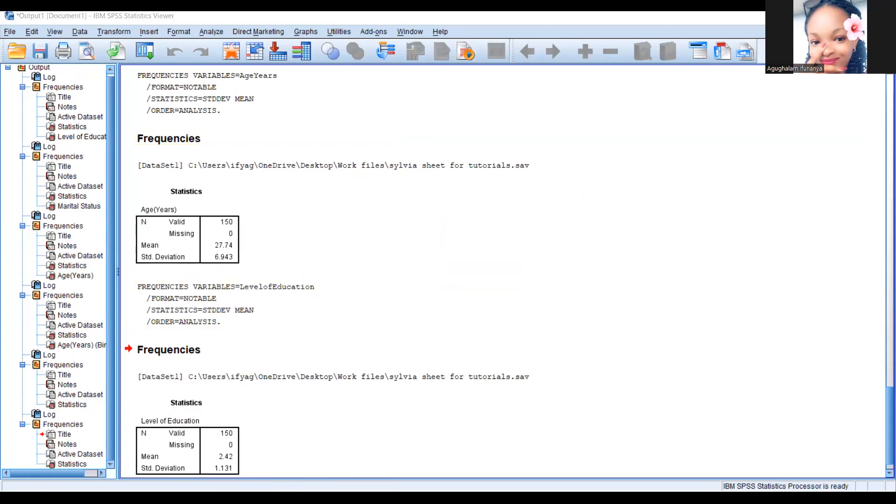
# - Switch back to the PowerPoint slide show and advance to the Median slide
pyautogui.hotkey('alt', 'Tab')
pyautogui.press('Right')
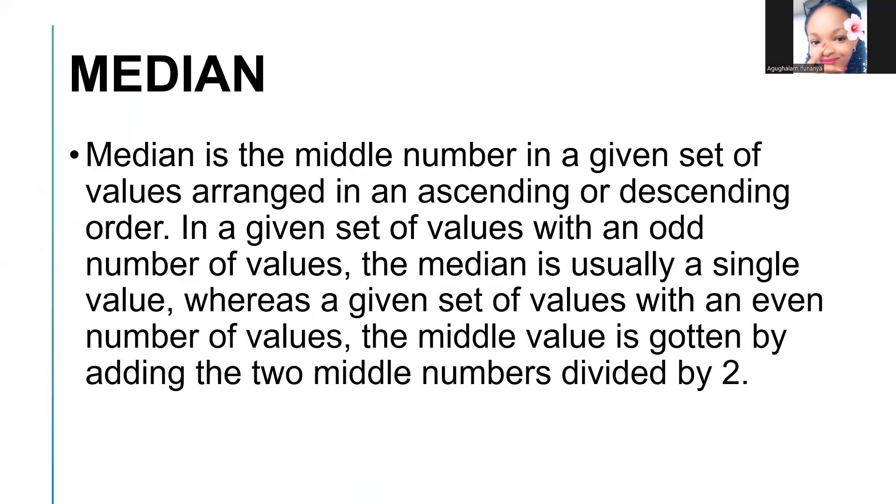